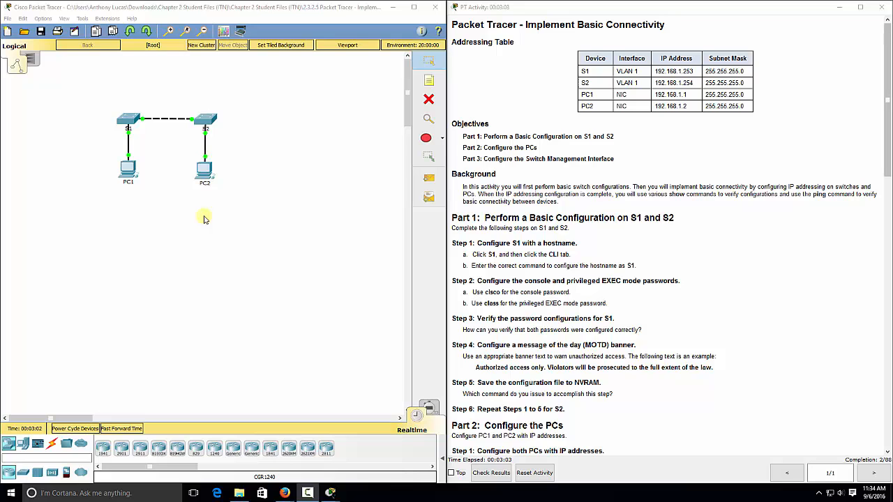
- Bring the activity instructions forward and scroll down to the Part 1 switch steps
{"action": "left_click", "coordinate": [534, 217]}
{"action": "scroll", "coordinate": [534, 217], "scroll_direction": "down", "scroll_amount": 5}
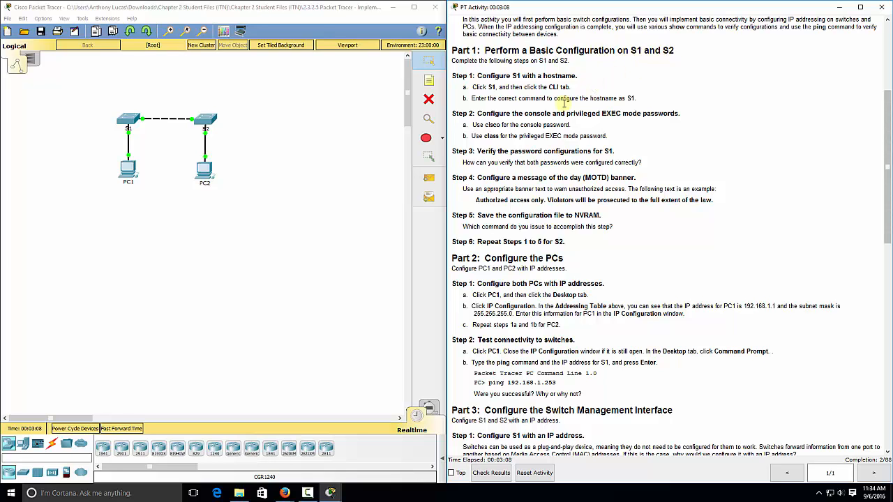
- In the first switch's CLI, enter global configuration mode and set hostname S1
{"action": "left_click", "coordinate": [128, 120]}
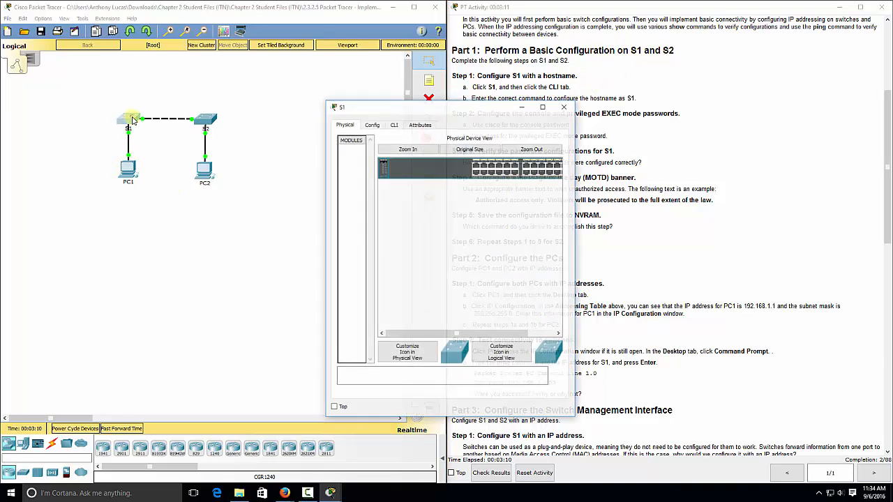
{"action": "left_click_drag", "start_coordinate": [451, 109], "coordinate": [289, 108]}
{"action": "left_click", "coordinate": [232, 124]}
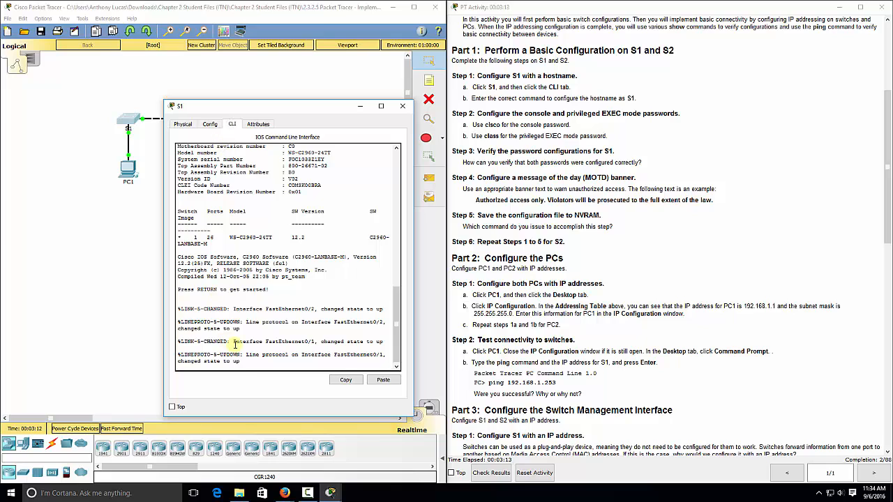
{"action": "key", "text": "Return"}
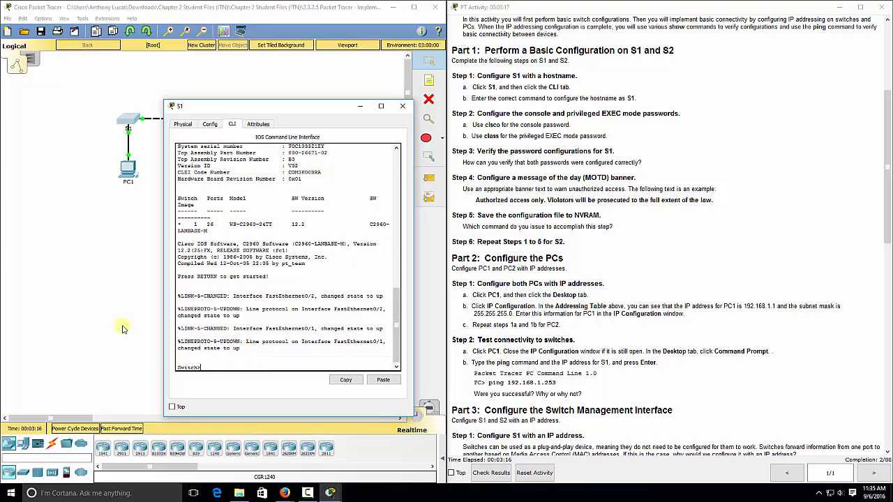
{"action": "type", "text": "en"}
{"action": "key", "text": "Return"}
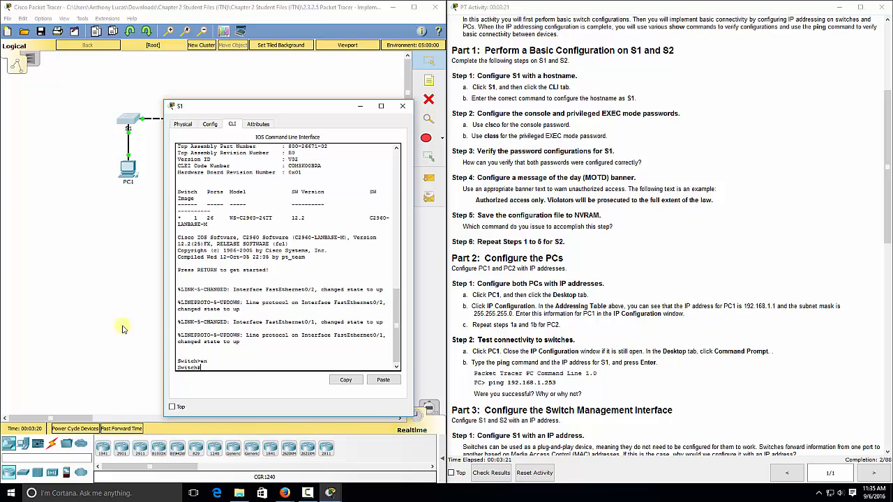
{"action": "type", "text": "config t"}
{"action": "key", "text": "Return"}
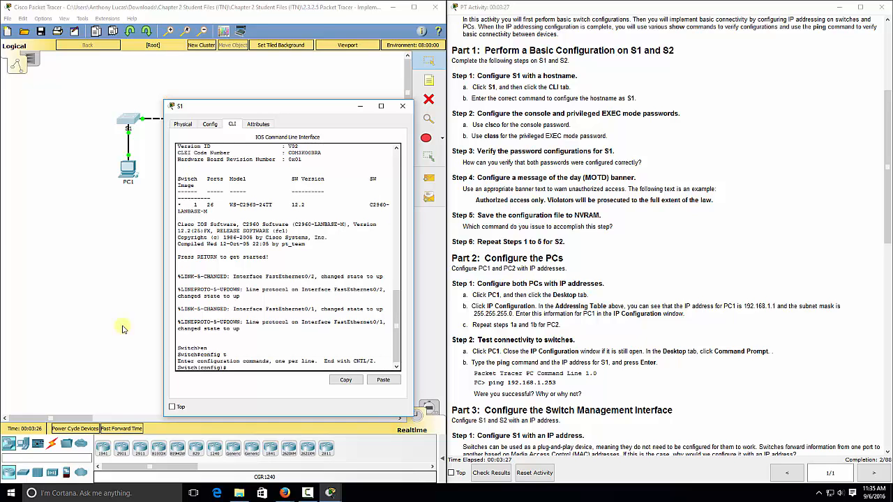
{"action": "type", "text": "hostname S1"}
{"action": "key", "text": "Return"}
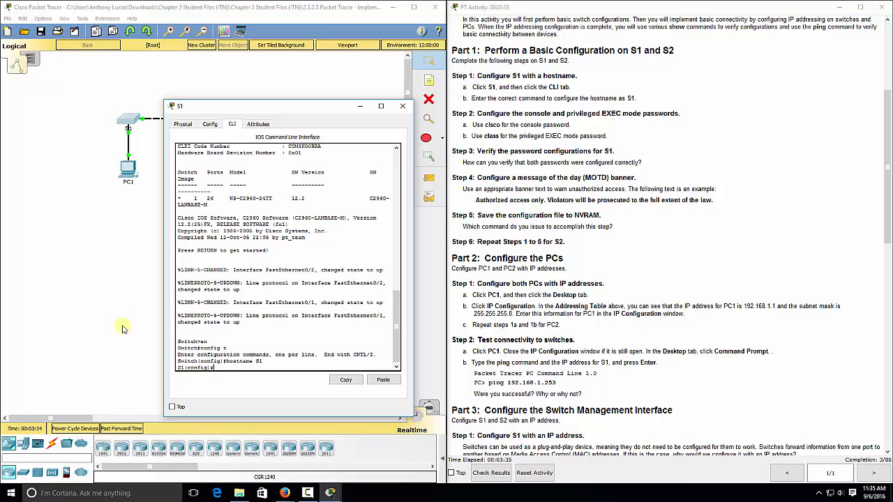
{"action": "type", "text": "line con 0"}
{"action": "key", "text": "Return"}
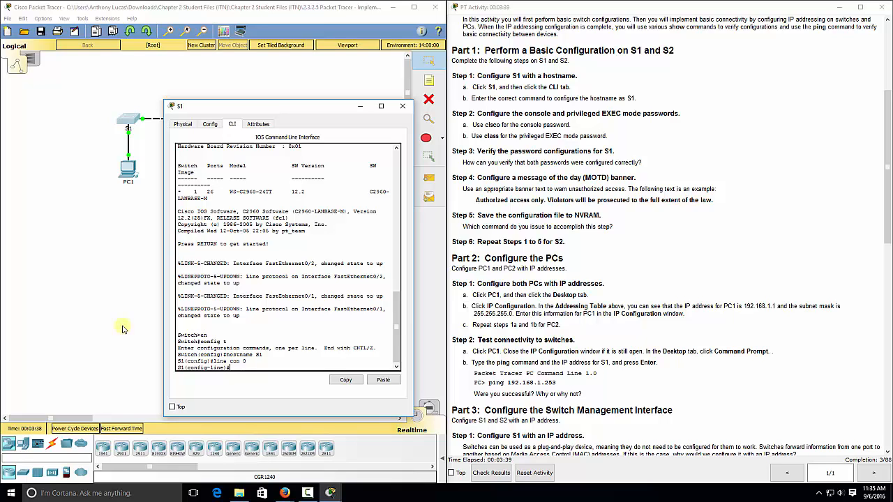
{"action": "type", "text": "password cisco"}
{"action": "key", "text": "Return"}
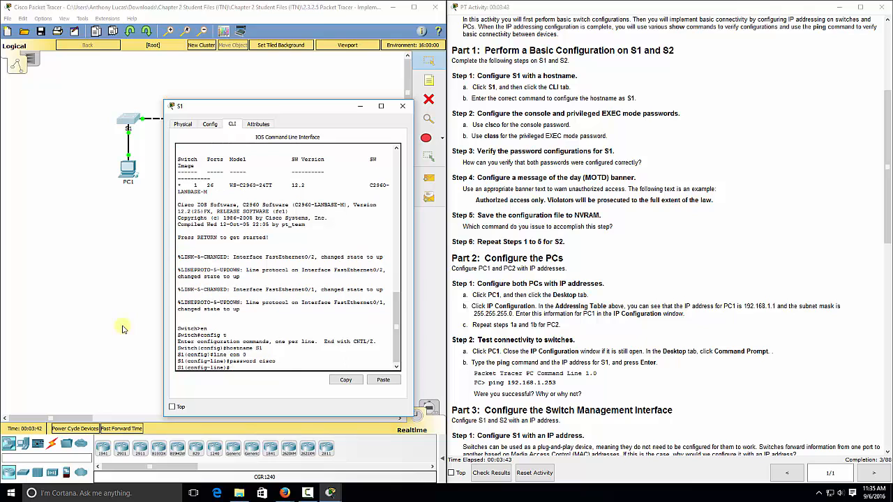
{"action": "type", "text": "login"}
{"action": "key", "text": "Return"}
{"action": "type", "text": "exit"}
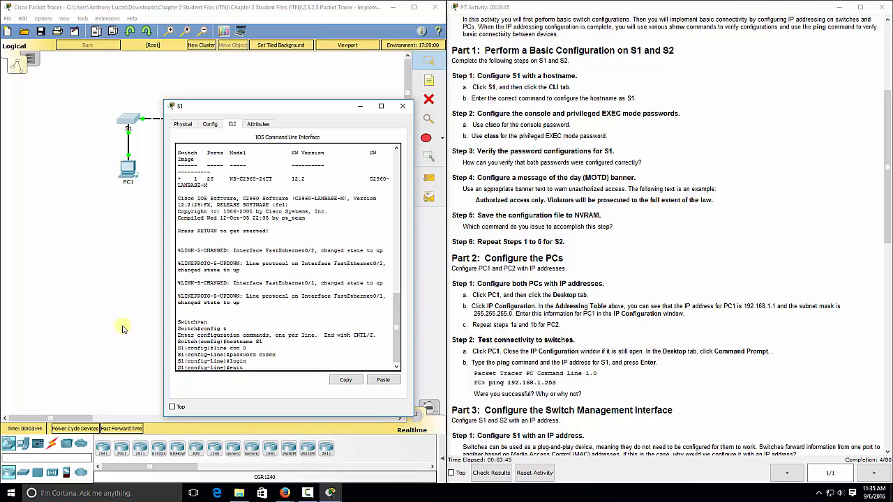
{"action": "key", "text": "Return"}
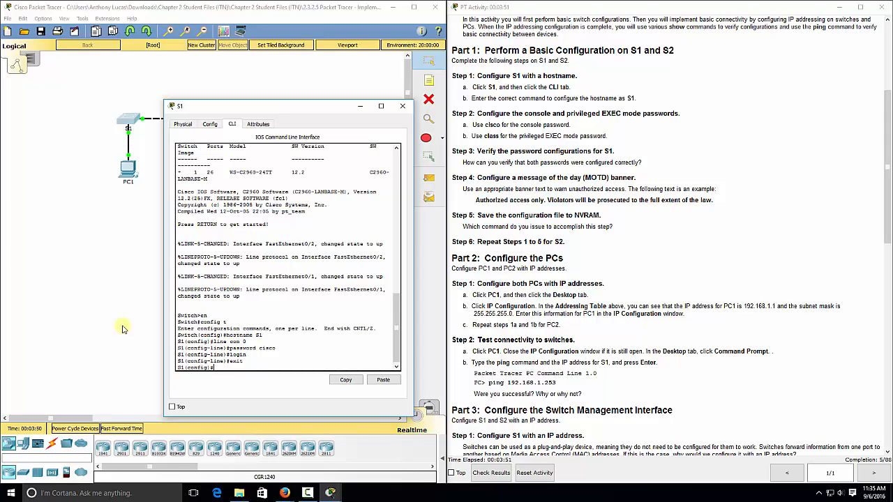
{"action": "type", "text": "enable password class"}
{"action": "key", "text": "Return"}
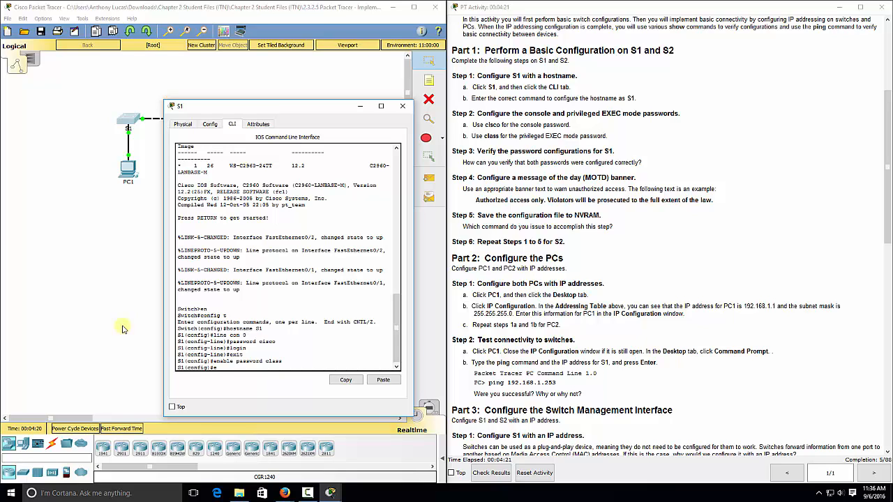
{"action": "key", "text": "Return"}
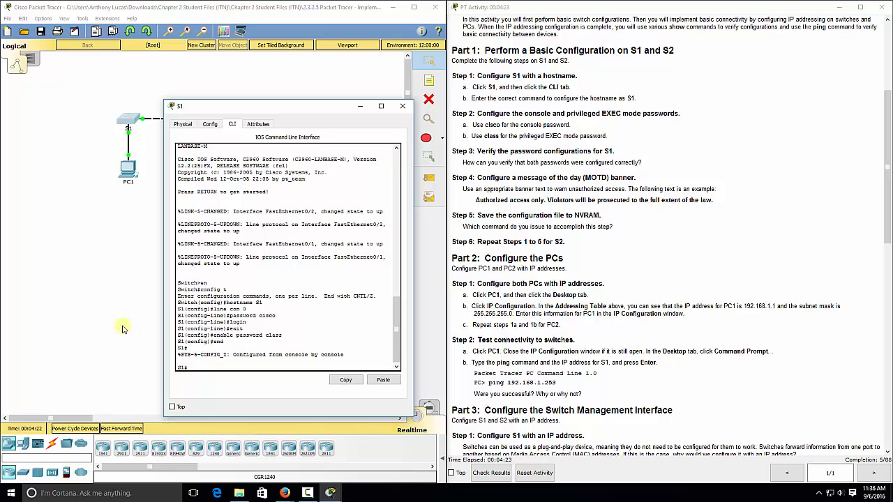
{"action": "type", "text": "exit"}
{"action": "key", "text": "Return"}
{"action": "key", "text": "Return"}
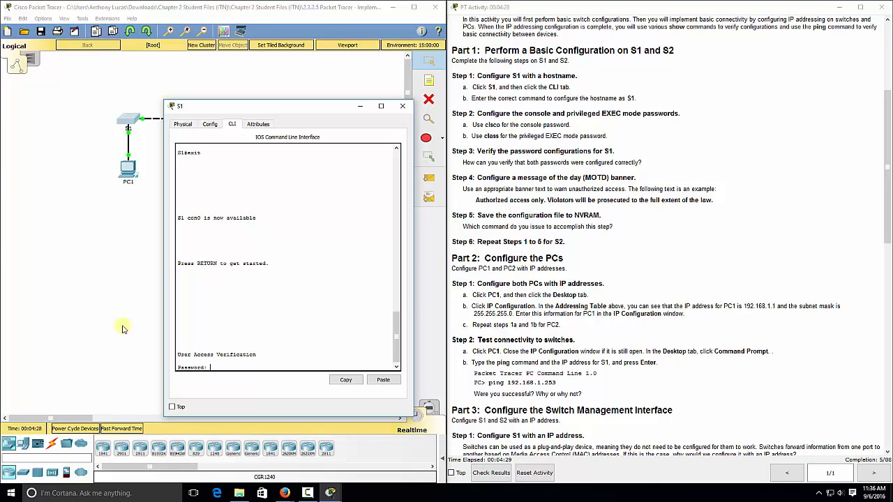
{"action": "key", "text": "Return"}
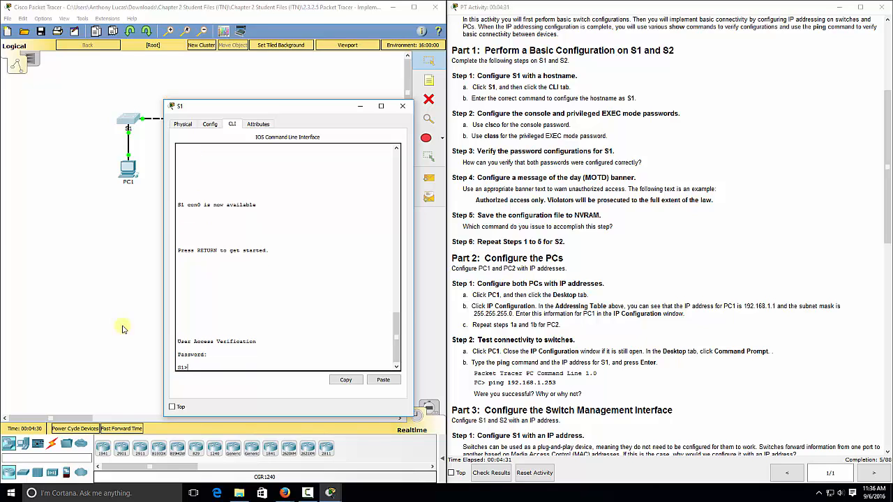
{"action": "type", "text": "en"}
{"action": "key", "text": "Return"}
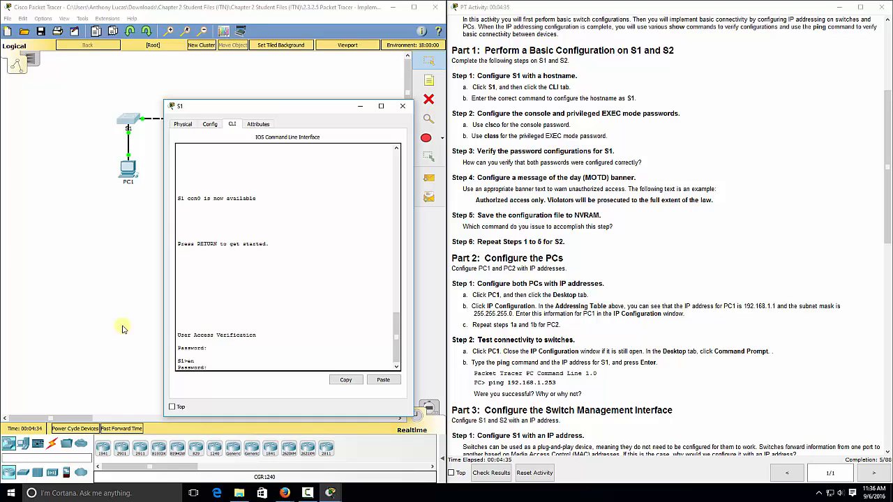
{"action": "key", "text": "Return"}
- Add the MOTD banner 'Authorized access only. Violators will be prosecuted…' on S1
{"action": "type", "text": "config t"}
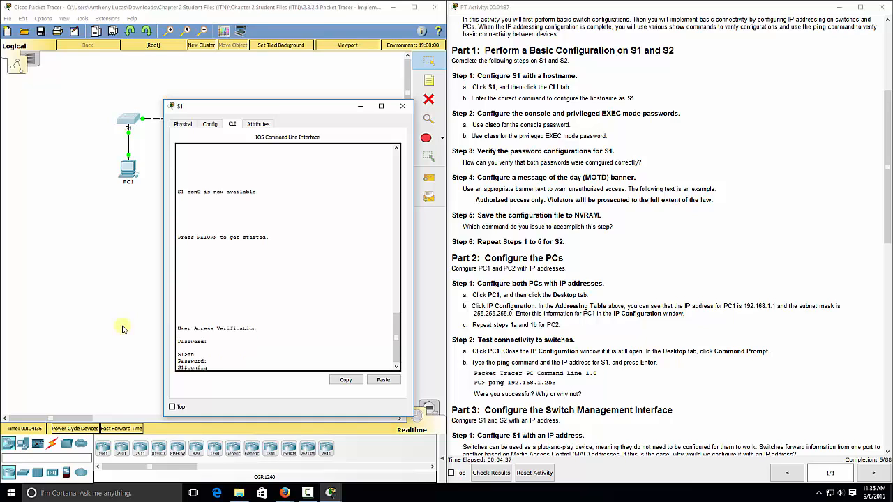
{"action": "key", "text": "Return"}
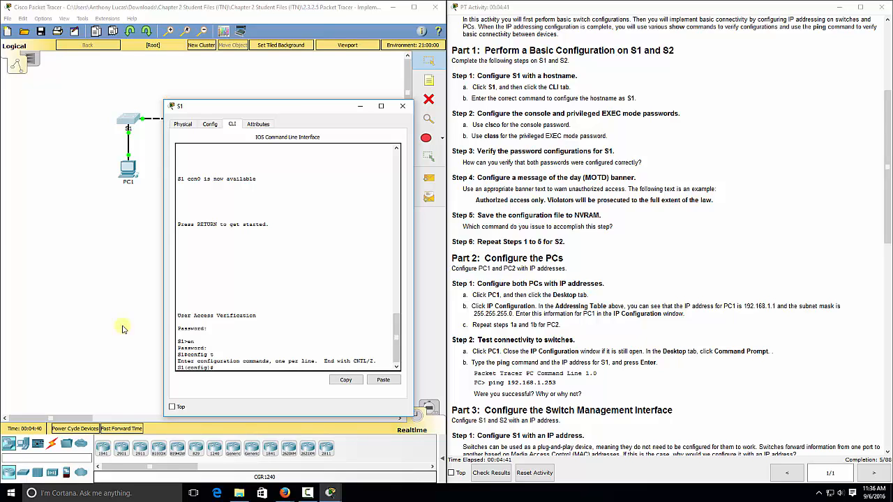
{"action": "type", "text": "banner motd \"Authorized access only. Violators will be prosecutre"}
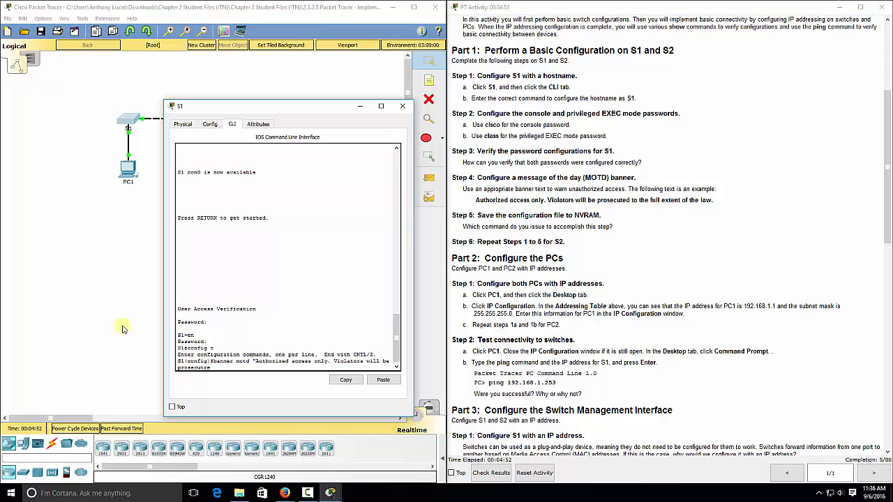
{"action": "type", "text": "he full extent of the law.\""}
{"action": "key", "text": "Return"}
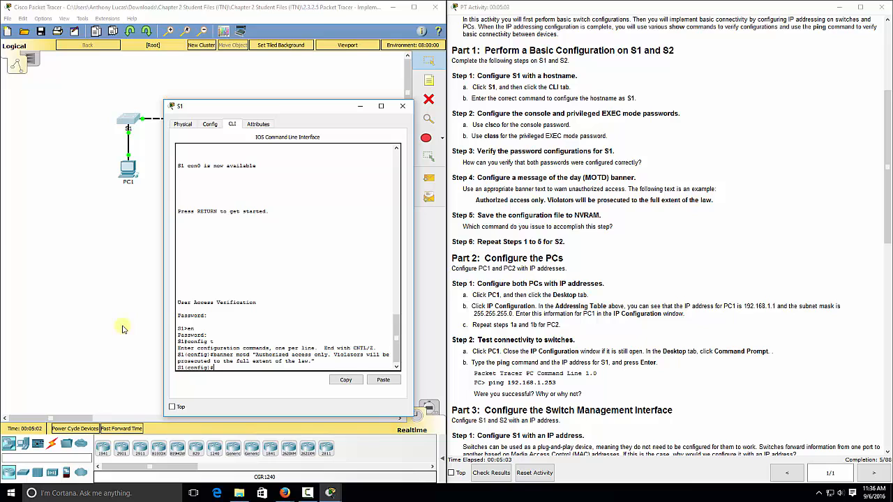
{"action": "type", "text": "exit"}
{"action": "key", "text": "Return"}
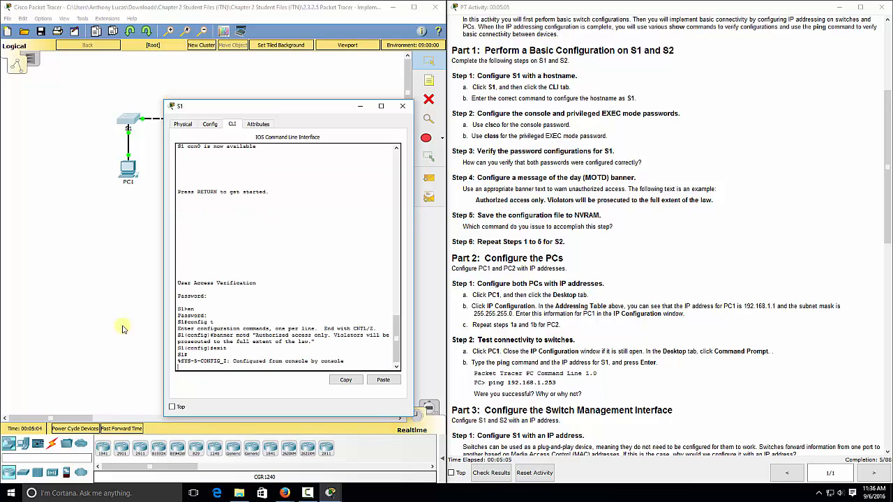
- Save S1's running configuration with copy run start and close its window
{"action": "key", "text": "Return"}
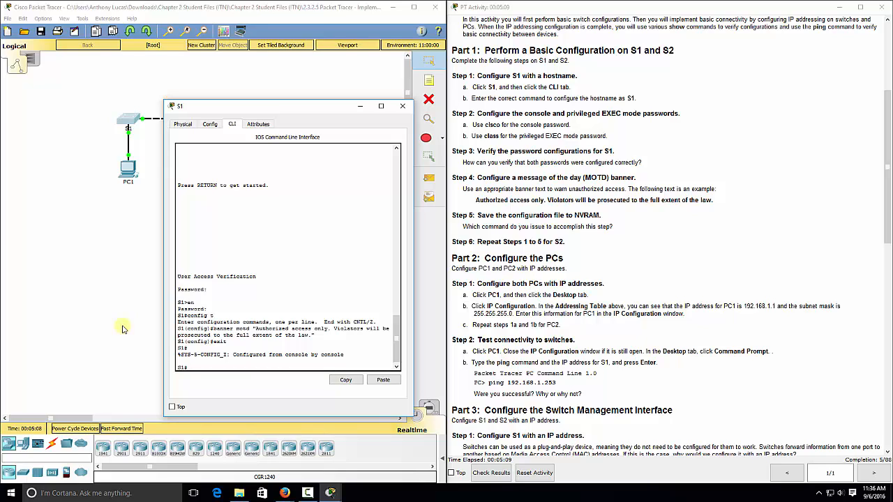
{"action": "type", "text": "copy run start"}
{"action": "key", "text": "Return"}
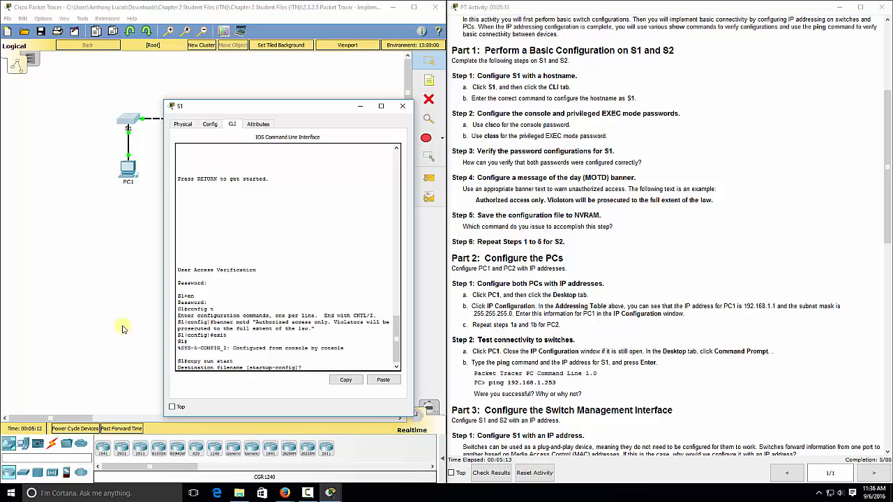
{"action": "key", "text": "Return"}
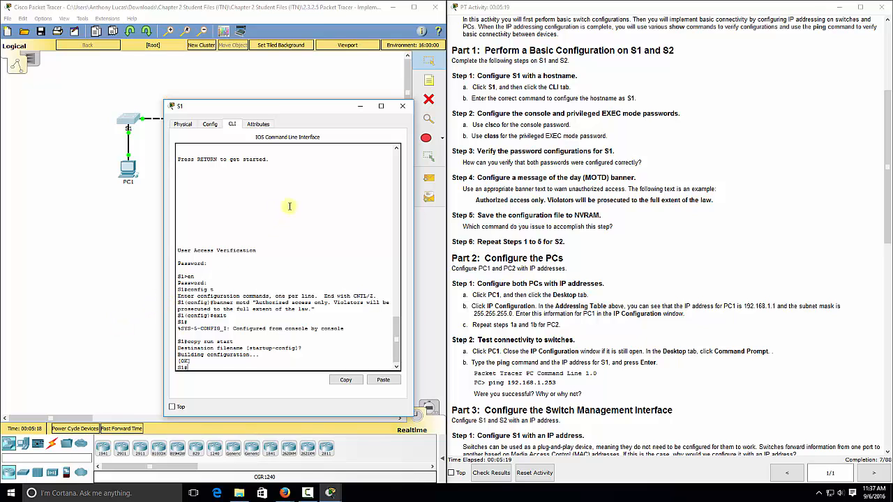
{"action": "left_click", "coordinate": [403, 107]}
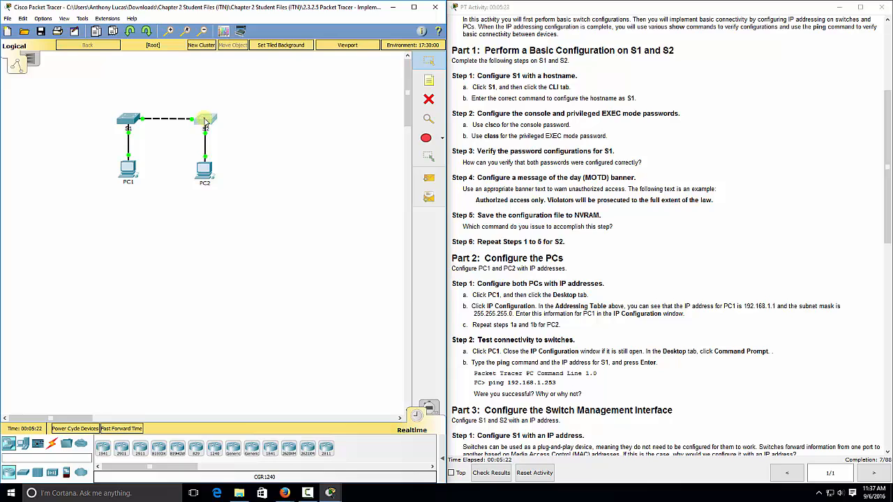
- In the second switch's CLI, enter global configuration mode and set hostname S2
{"action": "left_click", "coordinate": [205, 120]}
{"action": "left_click_drag", "start_coordinate": [390, 109], "coordinate": [245, 101]}
{"action": "left_click", "coordinate": [249, 117]}
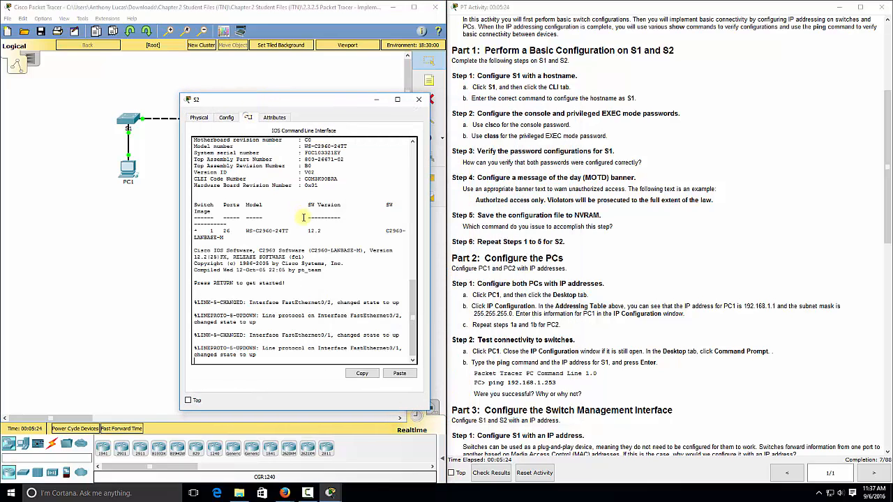
{"action": "key", "text": "Return"}
{"action": "type", "text": "en"}
{"action": "key", "text": "Return"}
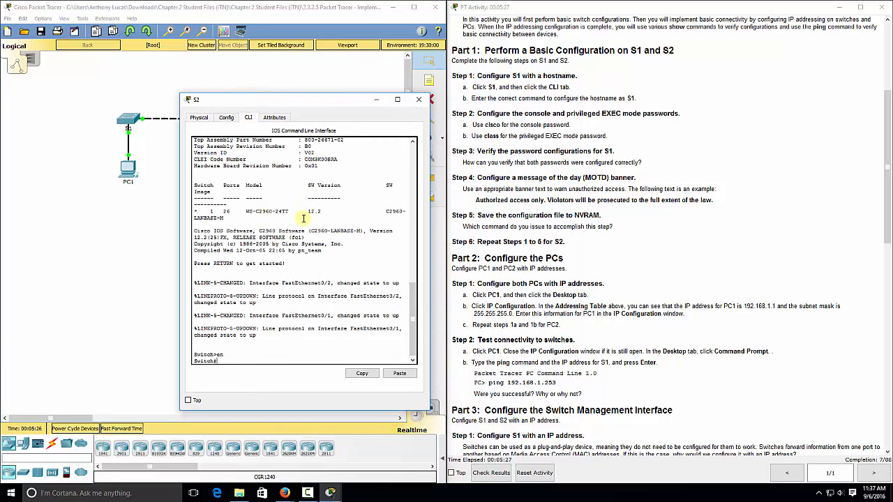
{"action": "type", "text": "config t"}
{"action": "key", "text": "Return"}
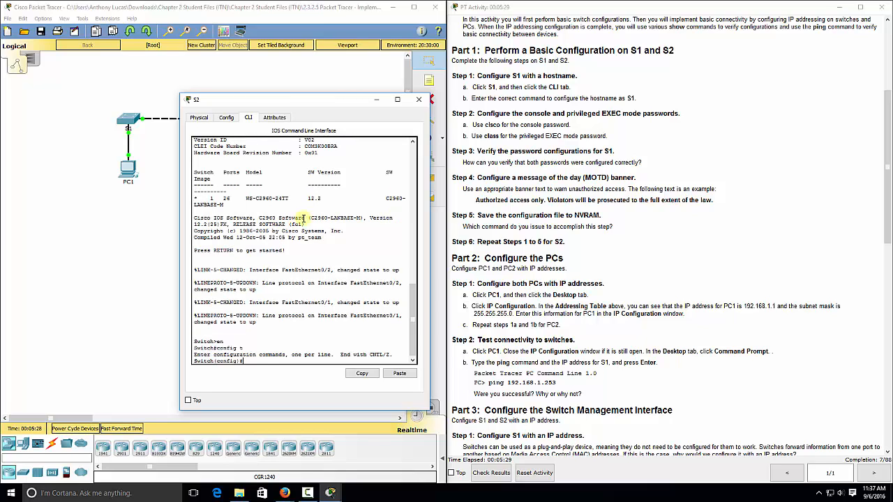
{"action": "type", "text": "hostname S2"}
{"action": "key", "text": "Return"}
{"action": "type", "text": "line con 0"}
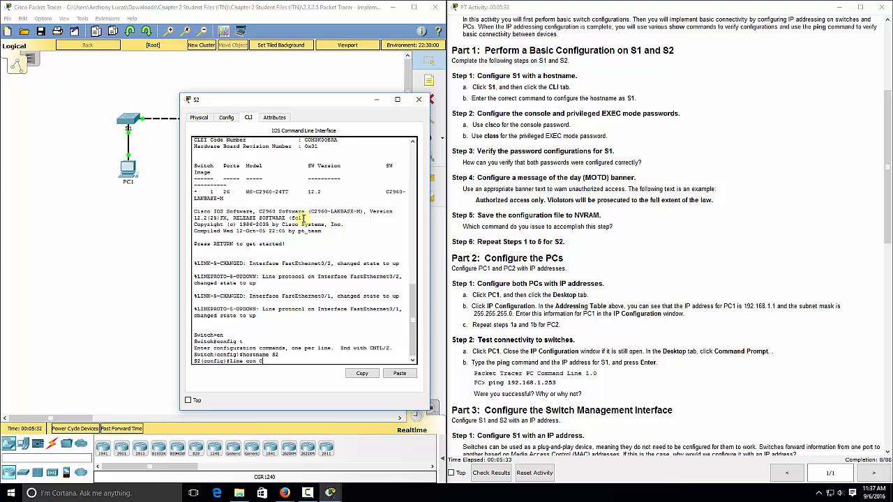
{"action": "key", "text": "Return"}
{"action": "type", "text": "password ci"}
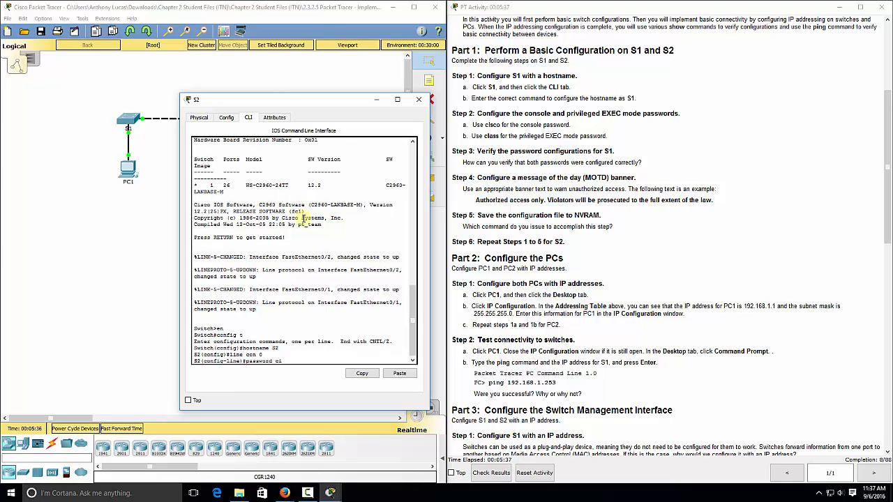
{"action": "type", "text": "sco"}
{"action": "key", "text": "Return"}
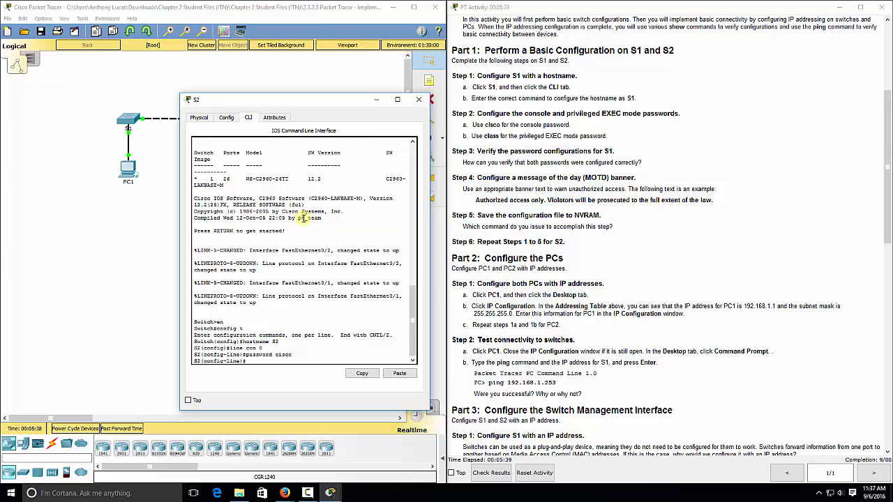
{"action": "type", "text": "login"}
{"action": "key", "text": "Return"}
{"action": "type", "text": "exit"}
{"action": "key", "text": "Return"}
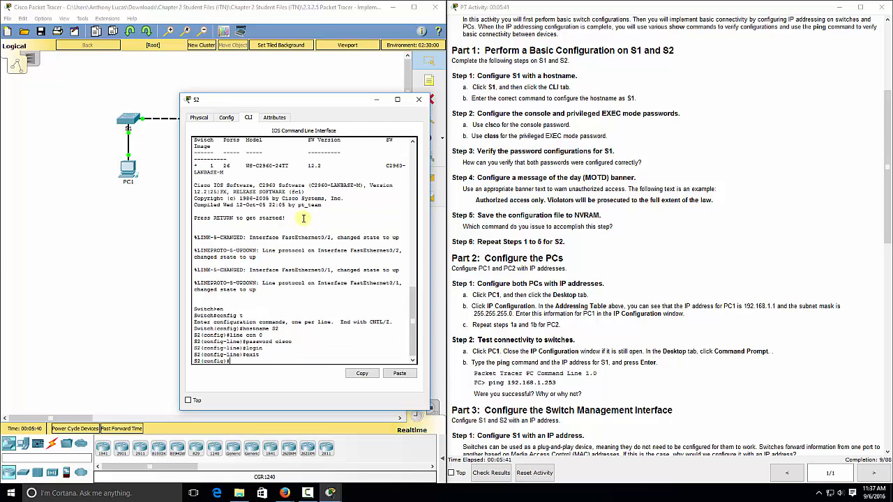
{"action": "type", "text": "nable password class"}
{"action": "key", "text": "Return"}
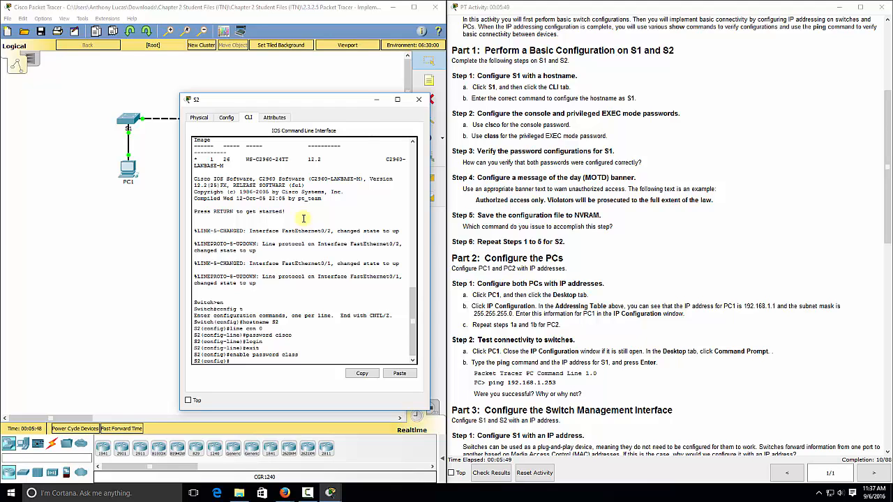
{"action": "type", "text": "banner motd \"Authorized access only. Violators will be prosecu"}
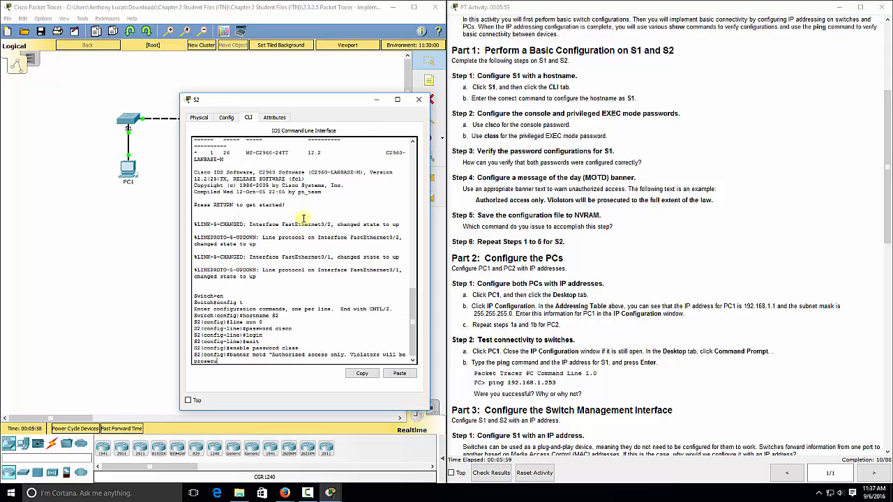
{"action": "type", "text": "ted to the full extent of the law.\""}
{"action": "key", "text": "Return"}
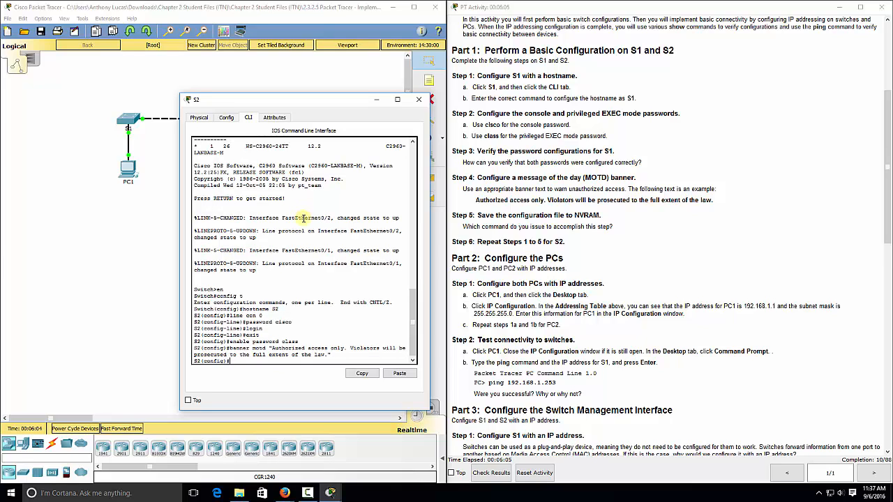
- Save S2's configuration with copy run start and close its window
{"action": "type", "text": "exit"}
{"action": "key", "text": "Return"}
{"action": "type", "text": "copy run star"}
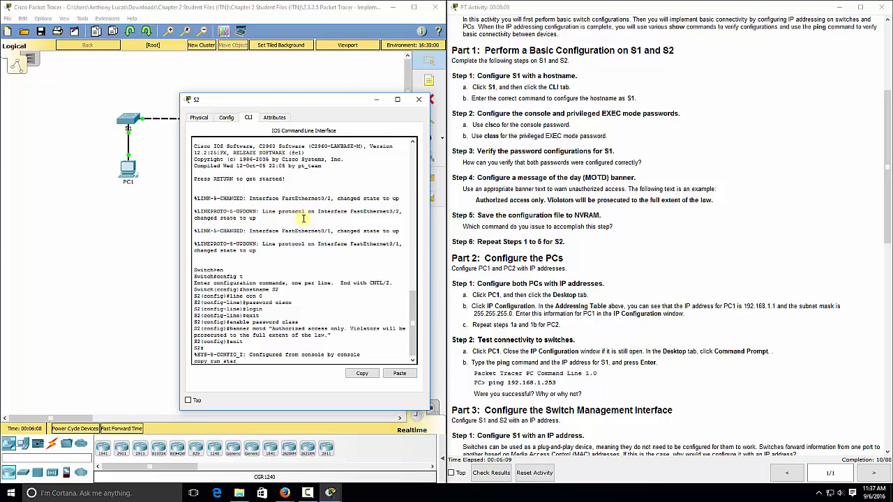
{"action": "type", "text": "t"}
{"action": "key", "text": "Return"}
{"action": "key", "text": "Return"}
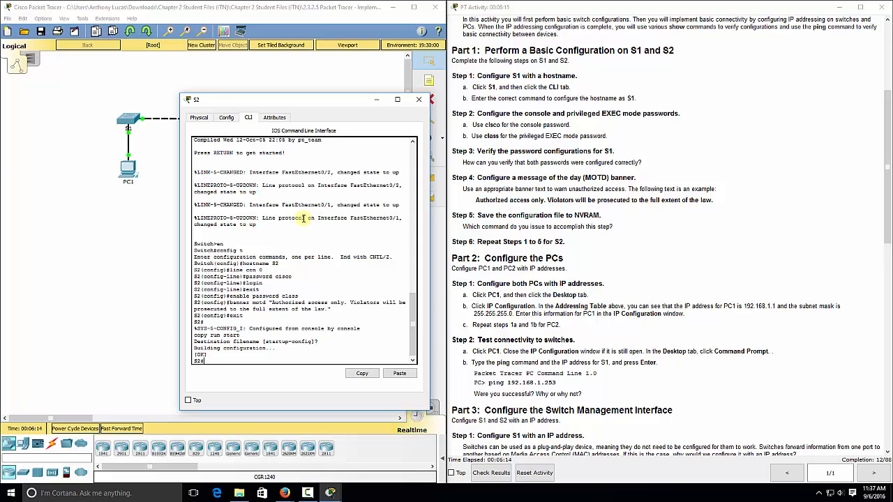
{"action": "left_click", "coordinate": [419, 99]}
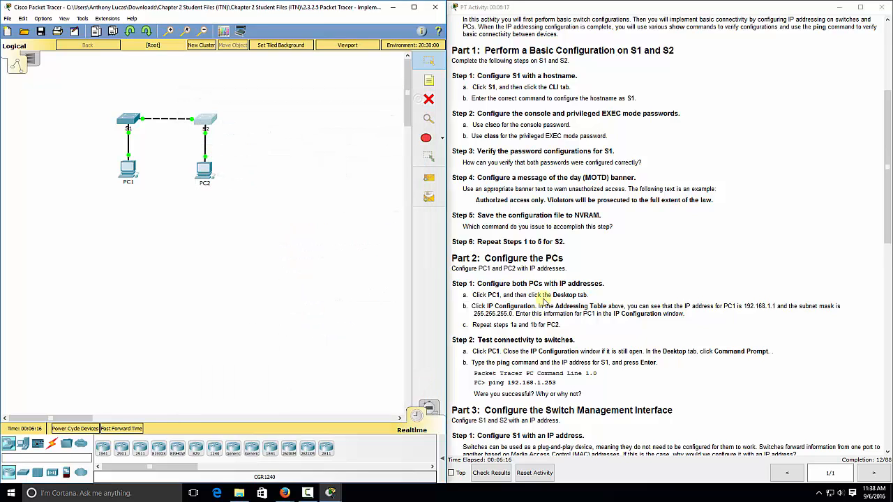
- In PC1's Desktop IP Configuration, enter 192.168.1.1 with mask 255.255.255.0
{"action": "scroll", "coordinate": [543, 299], "scroll_direction": "down", "scroll_amount": 6}
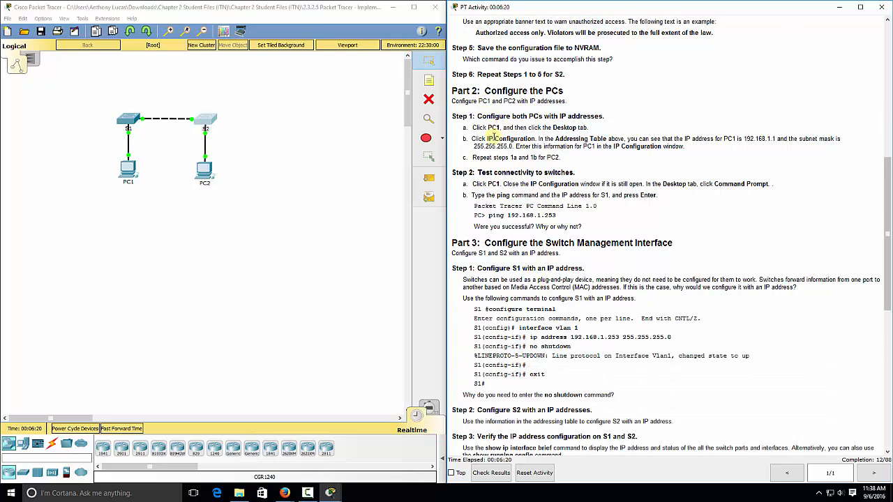
{"action": "left_click", "coordinate": [127, 170]}
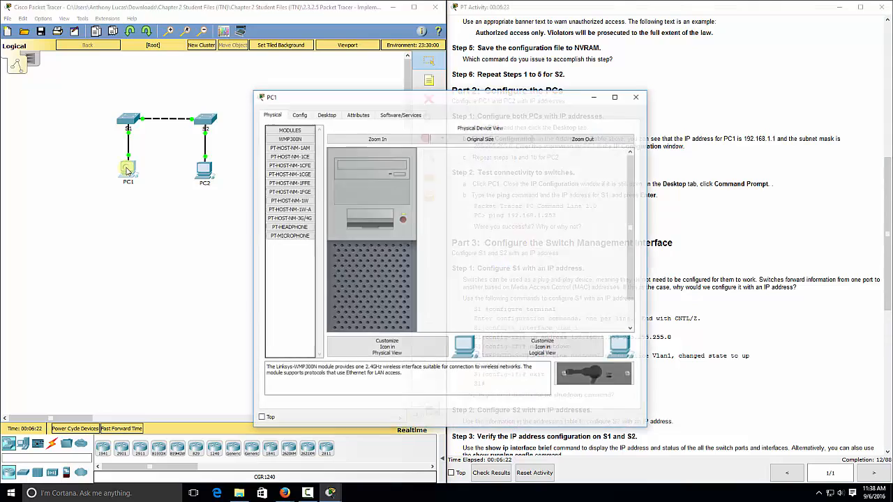
{"action": "left_click_drag", "start_coordinate": [366, 98], "coordinate": [144, 86]}
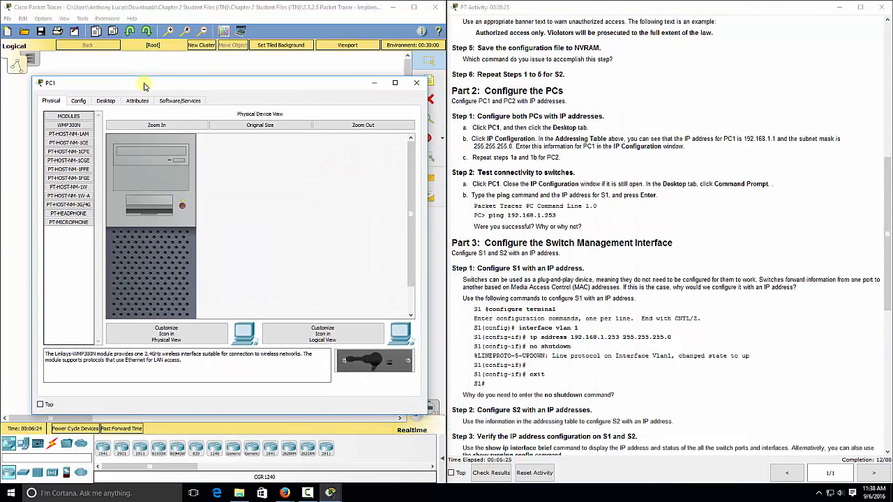
{"action": "left_click", "coordinate": [105, 101]}
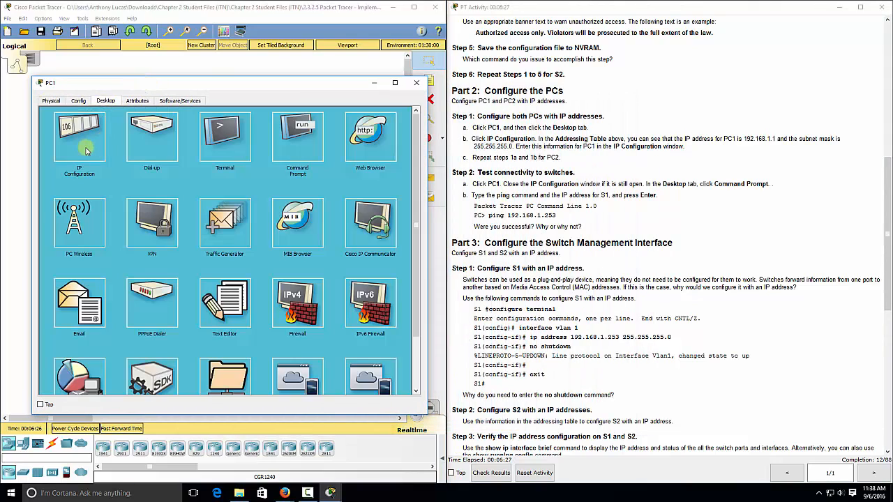
{"action": "left_click", "coordinate": [84, 148]}
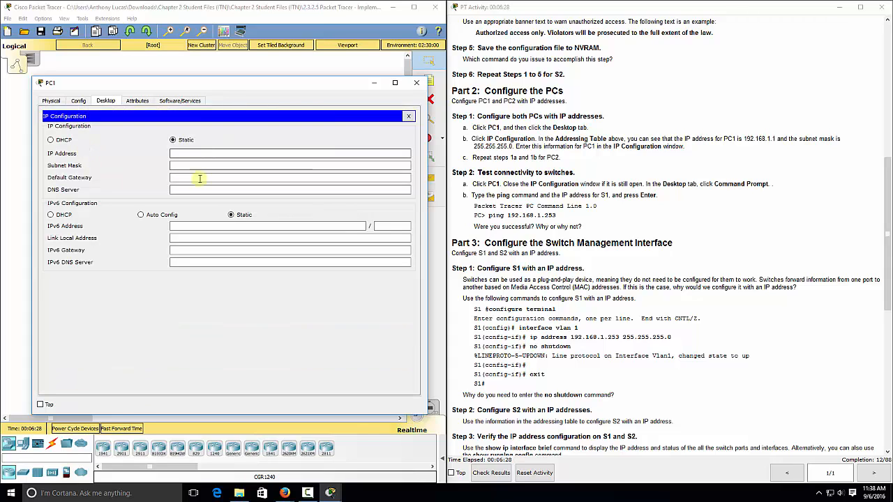
{"action": "left_click", "coordinate": [193, 153]}
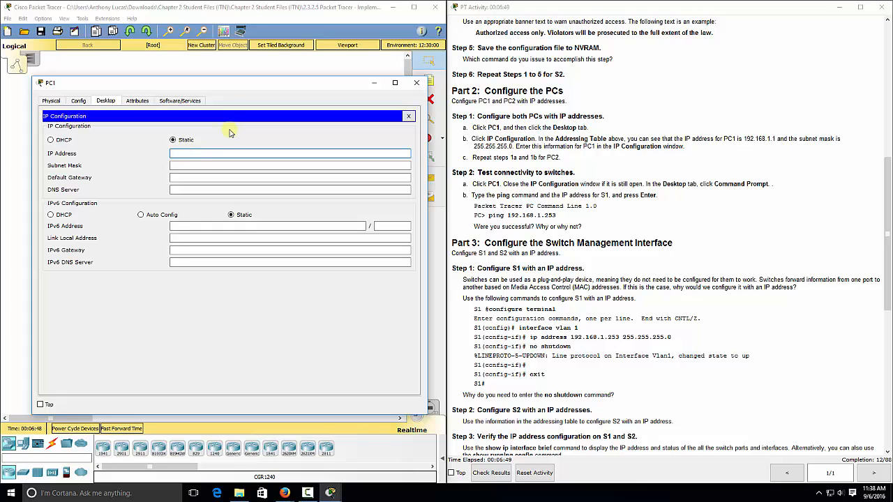
{"action": "type", "text": "92.168.1.1"}
{"action": "key", "text": "Tab"}
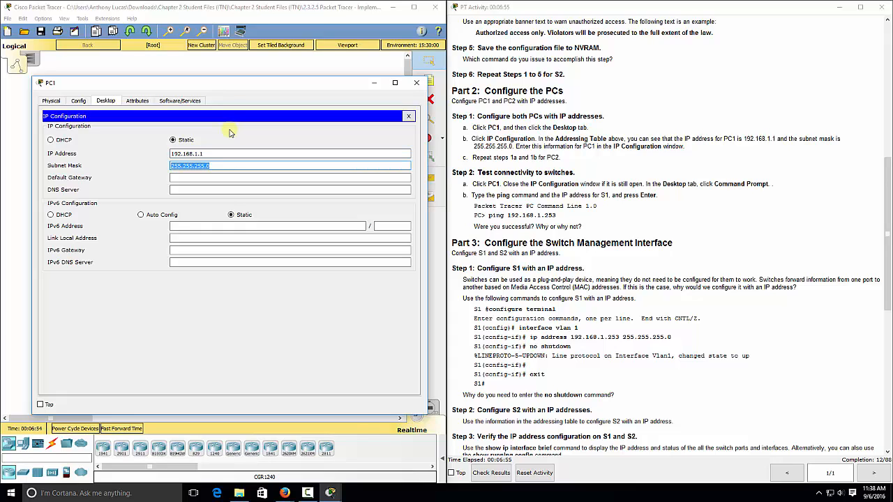
{"action": "key", "text": "Return"}
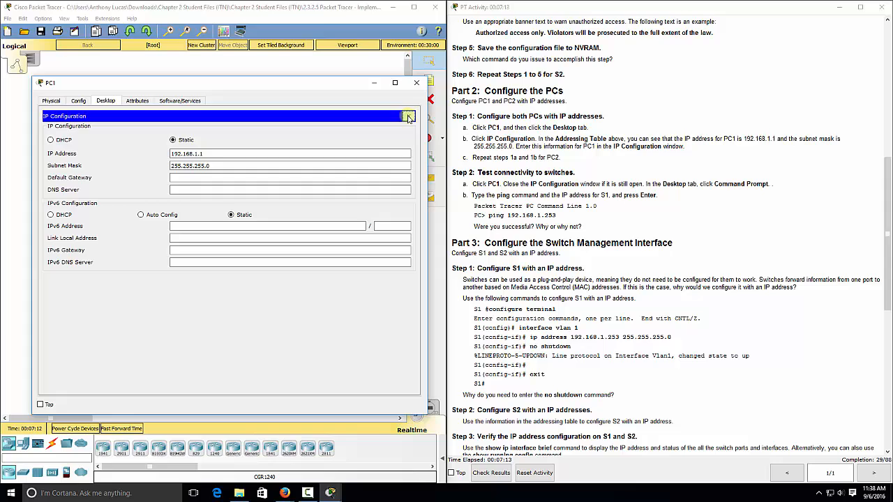
{"action": "left_click", "coordinate": [410, 117]}
- In PC2's Desktop IP Configuration, enter 192.168.1.2 with mask 255.255.255.0
{"action": "left_click", "coordinate": [415, 85]}
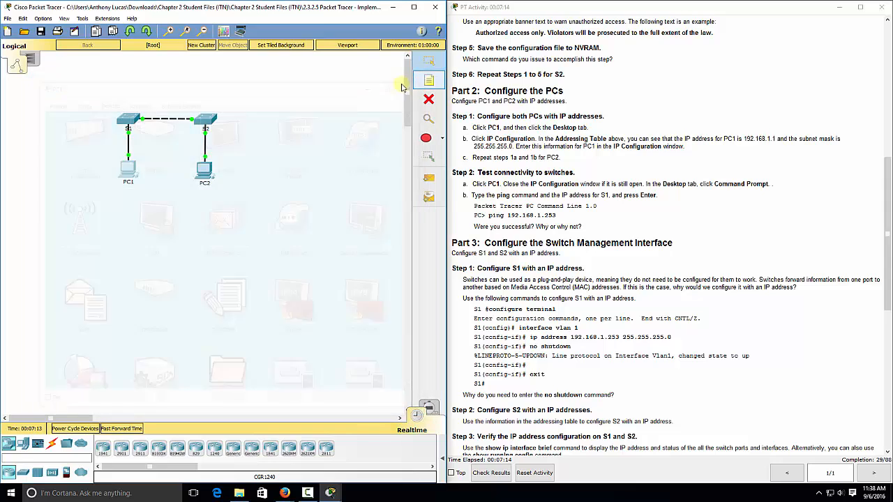
{"action": "left_click", "coordinate": [205, 169]}
{"action": "left_click_drag", "start_coordinate": [353, 103], "coordinate": [131, 75]}
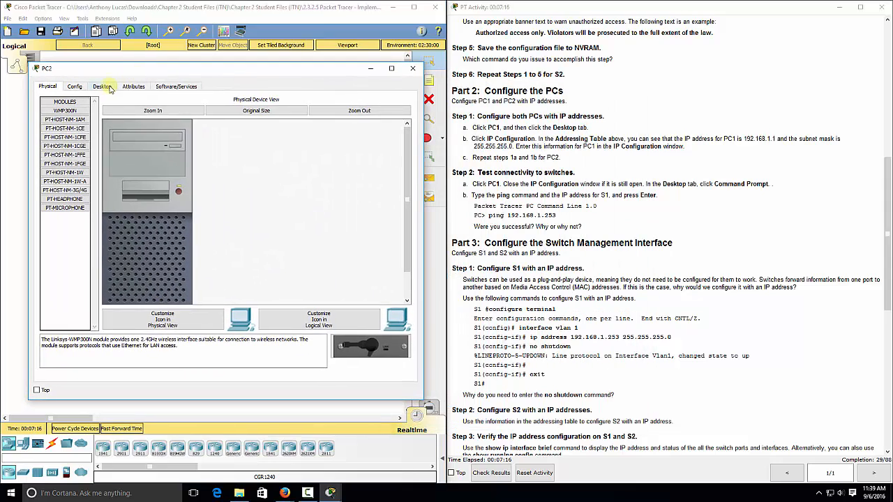
{"action": "left_click", "coordinate": [102, 86]}
{"action": "left_click", "coordinate": [87, 128]}
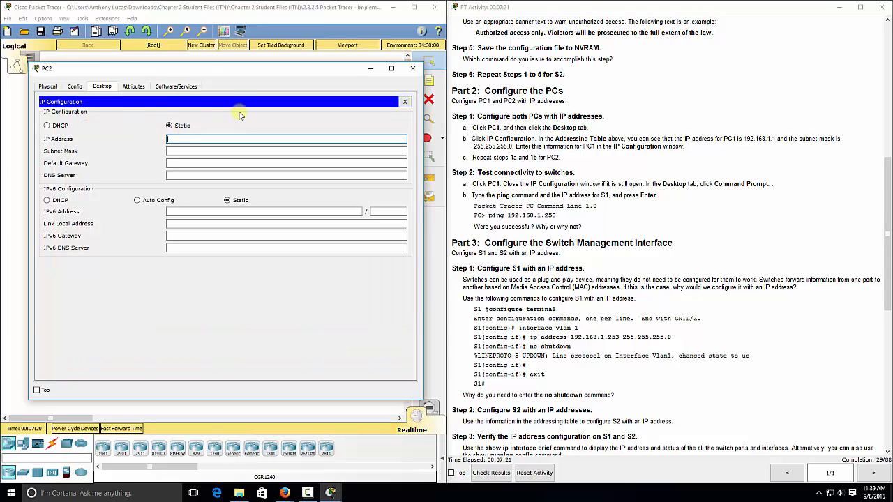
{"action": "type", "text": "192.168.1.1"}
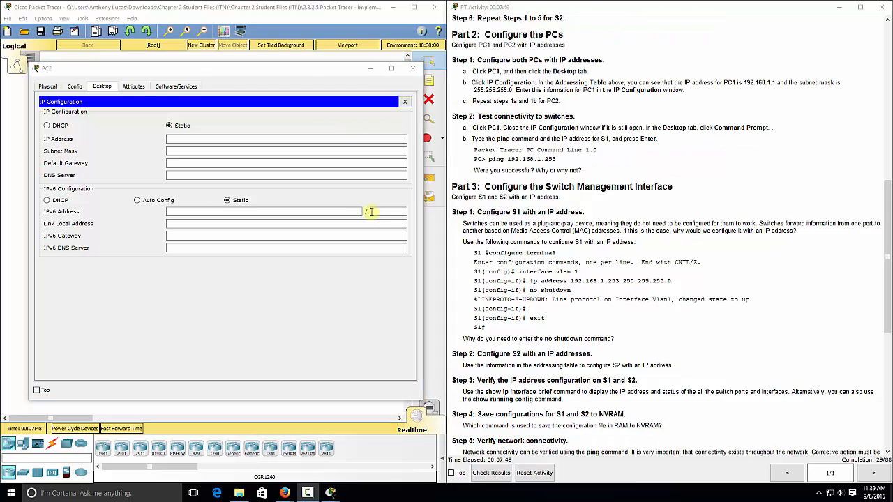
{"action": "left_click", "coordinate": [296, 140]}
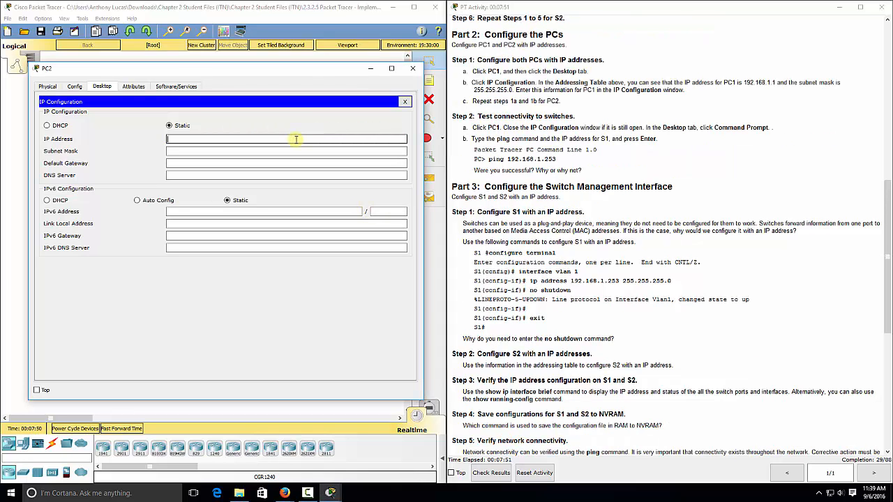
{"action": "type", "text": "192.168.1.2"}
{"action": "key", "text": "Tab"}
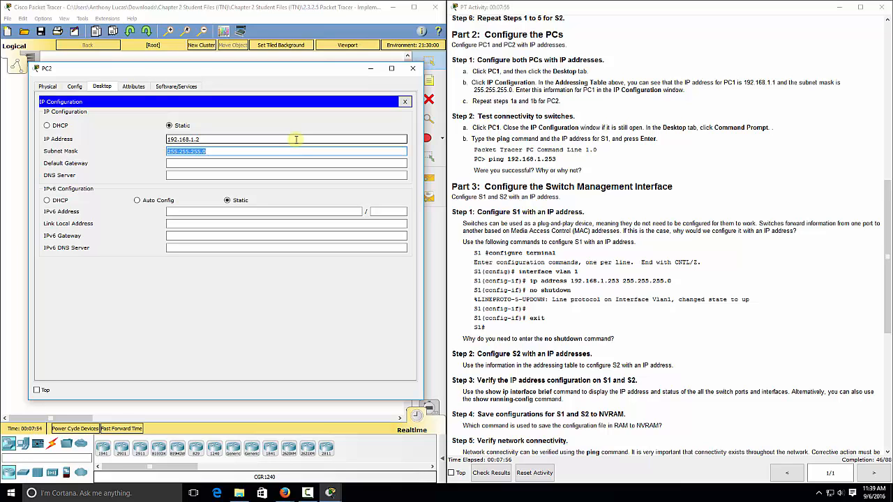
{"action": "left_click", "coordinate": [285, 152]}
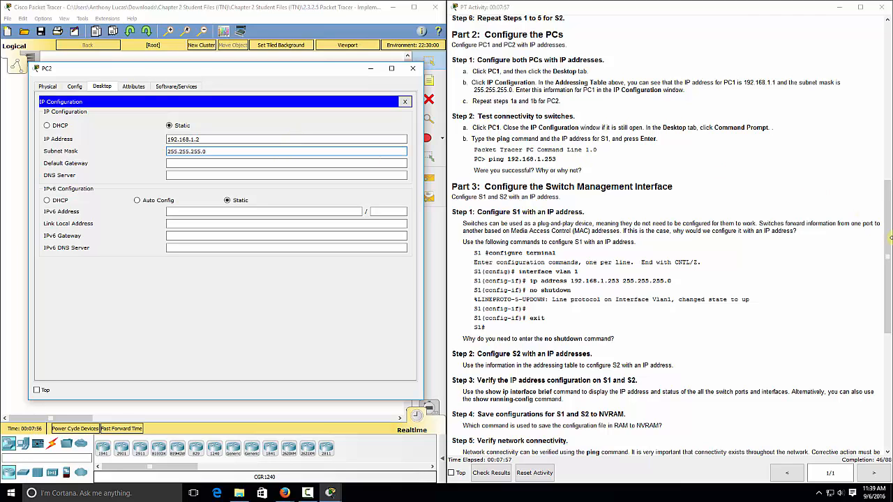
- Check PC2's 192.168.1.2 address against the instructions' Addressing Table
{"action": "left_click_drag", "start_coordinate": [888, 241], "coordinate": [887, 70]}
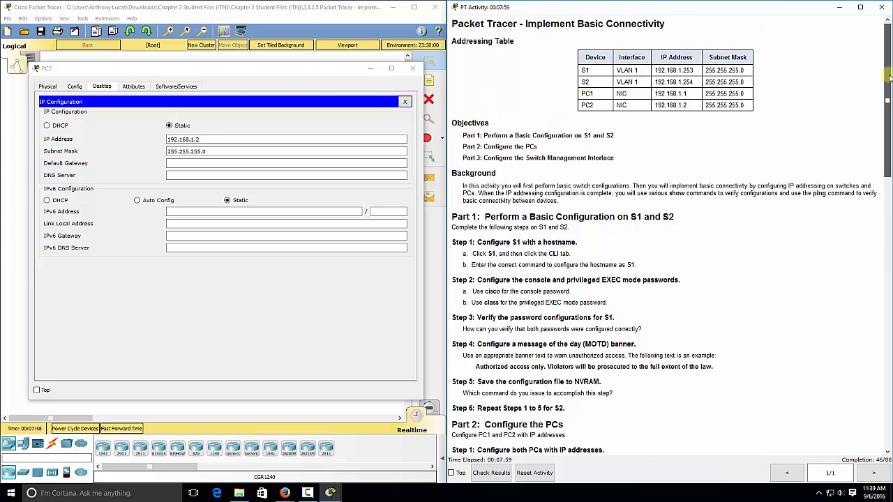
{"action": "left_click_drag", "start_coordinate": [694, 108], "coordinate": [656, 106]}
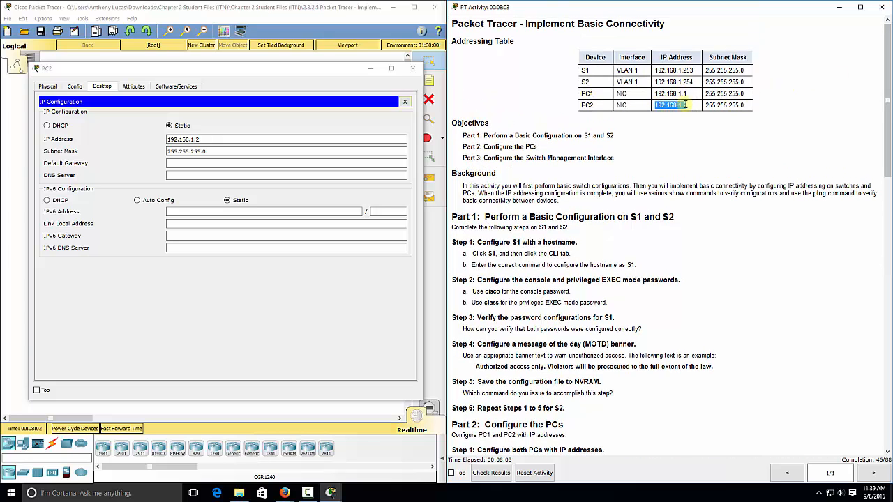
{"action": "left_click", "coordinate": [688, 106]}
{"action": "left_click_drag", "start_coordinate": [887, 114], "coordinate": [888, 303]}
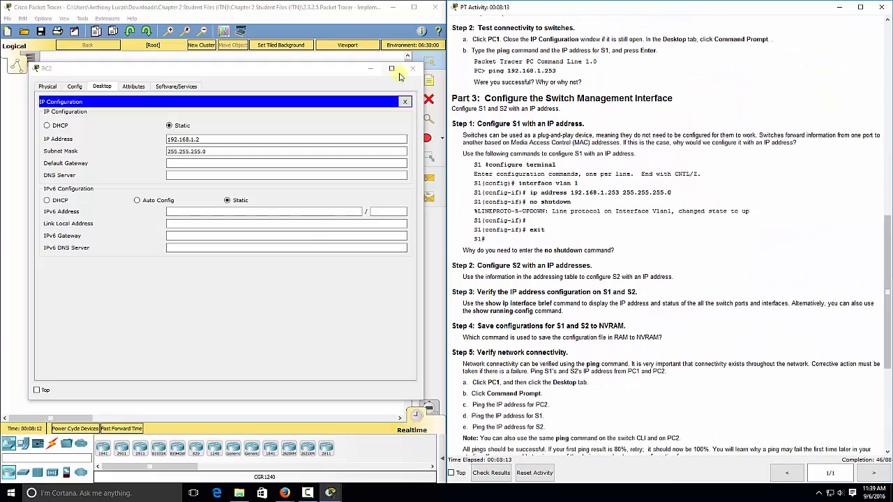
{"action": "left_click", "coordinate": [417, 71]}
- From PC1's Command Prompt, ping 192.168.1.253 and see all four requests time out
{"action": "left_click", "coordinate": [416, 71]}
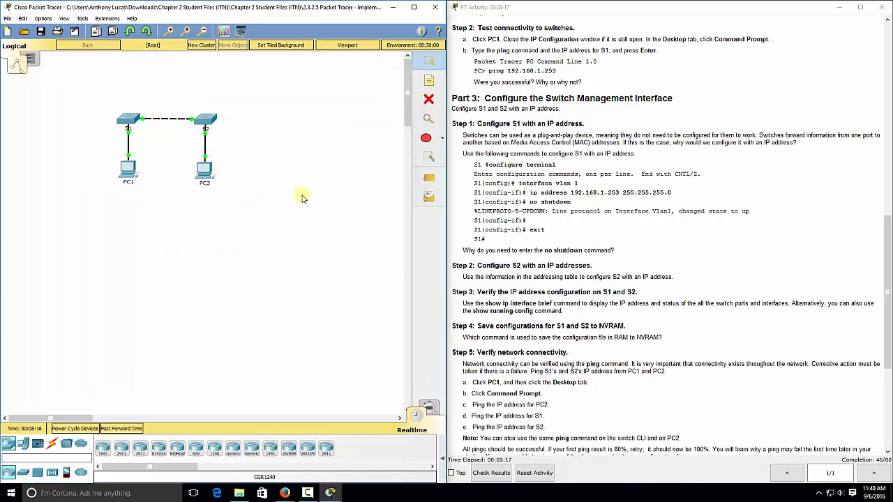
{"action": "left_click", "coordinate": [128, 168]}
{"action": "left_click_drag", "start_coordinate": [367, 98], "coordinate": [136, 74]}
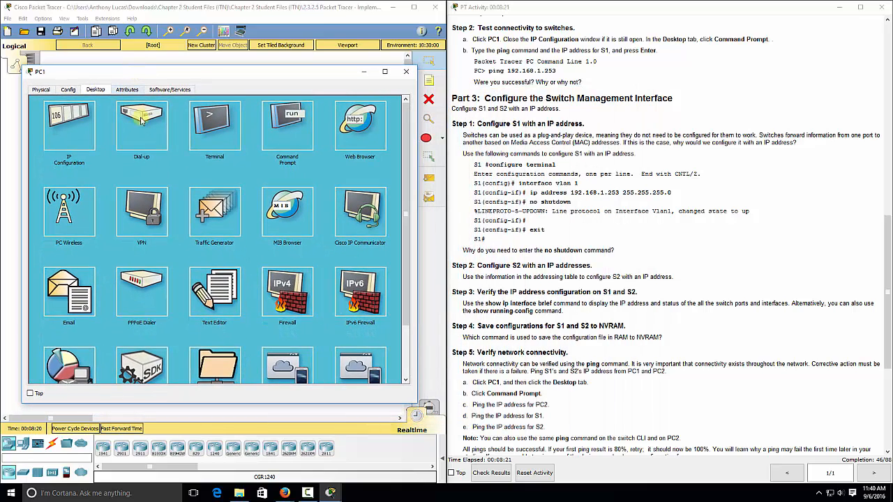
{"action": "left_click", "coordinate": [277, 126]}
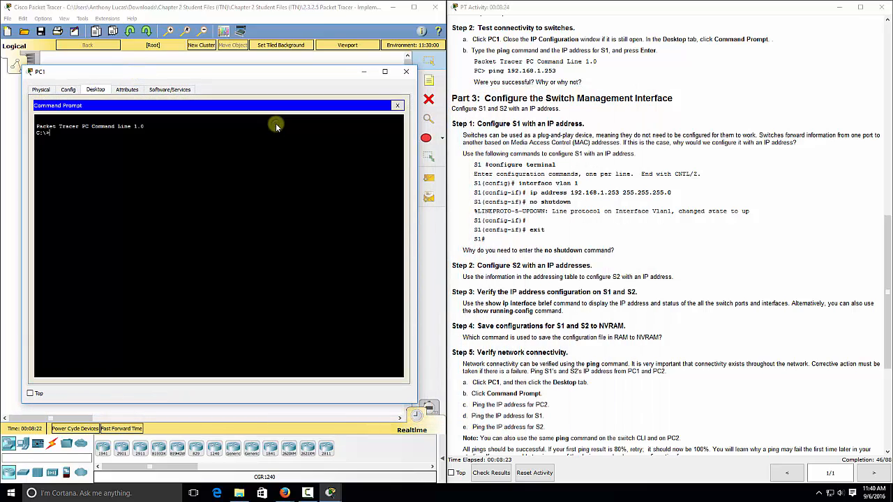
{"action": "type", "text": "ping 192.168.1.253"}
{"action": "key", "text": "Return"}
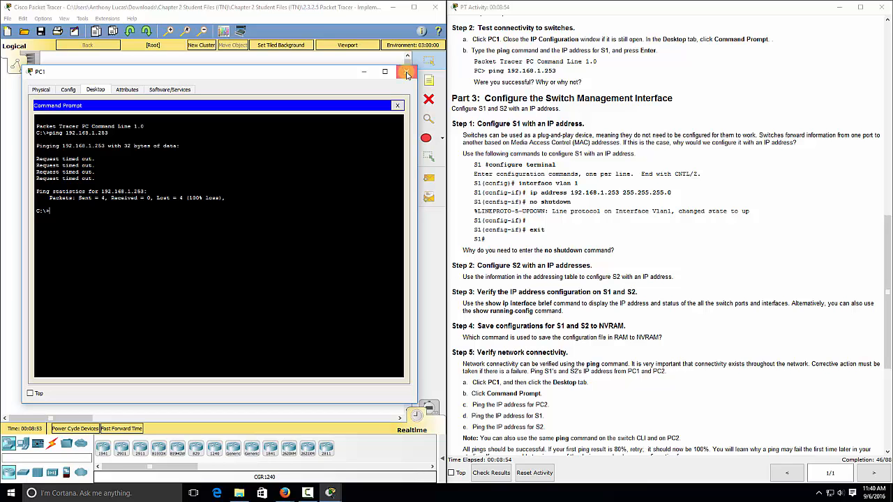
{"action": "left_click", "coordinate": [408, 73]}
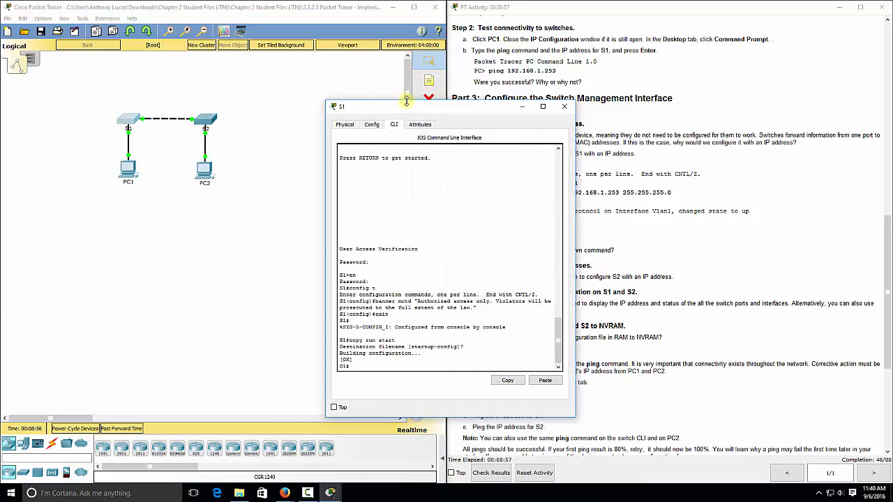
- On S1, configure interface vlan 1 with ip address 192.168.1.253 255.255.255.0 and no shutdown
{"action": "left_click_drag", "start_coordinate": [406, 101], "coordinate": [179, 82]}
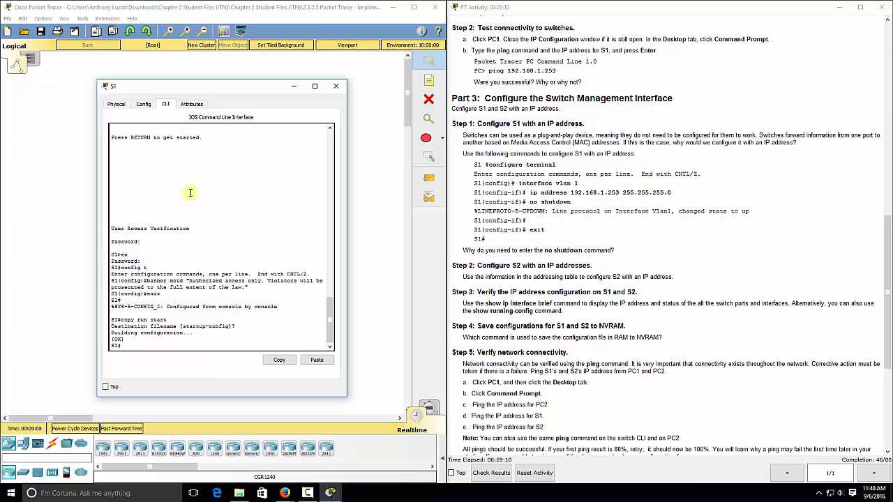
{"action": "type", "text": "config t"}
{"action": "key", "text": "Return"}
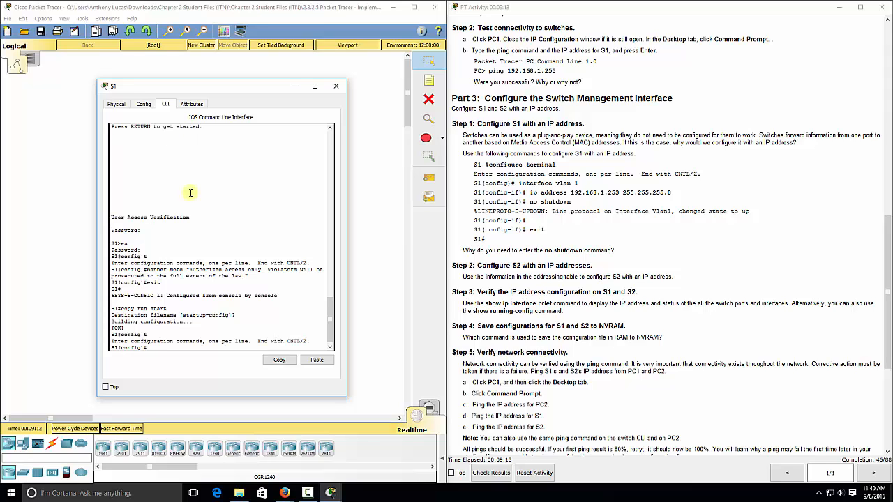
{"action": "type", "text": "interface vlan 1"}
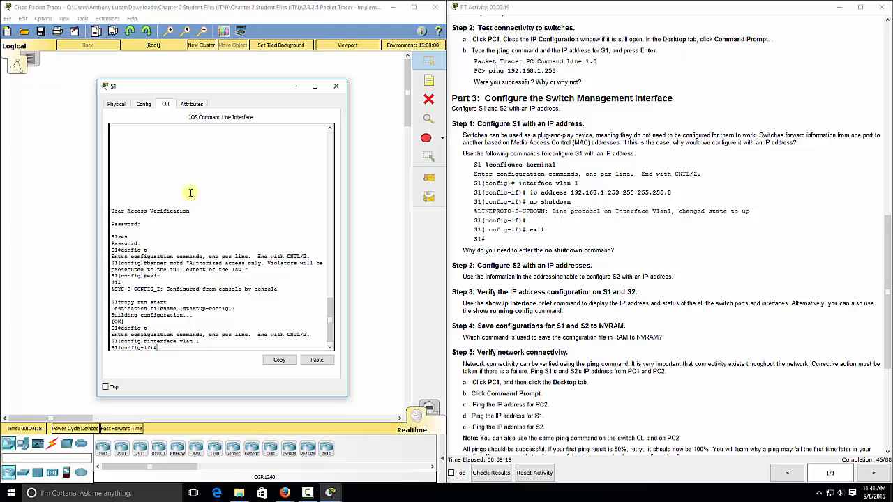
{"action": "type", "text": "ip address 192.168.1.253 255.2555.255.0"}
{"action": "key", "text": "Return"}
{"action": "type", "text": "no shutdown"}
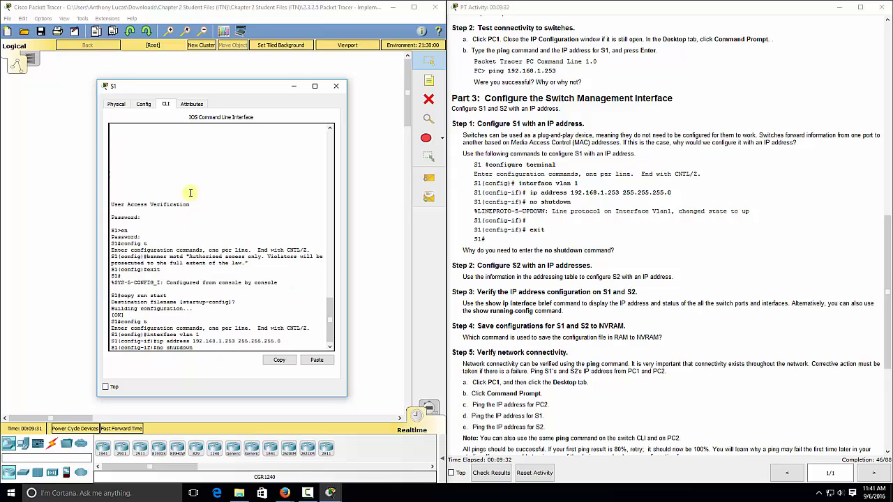
{"action": "key", "text": "Return"}
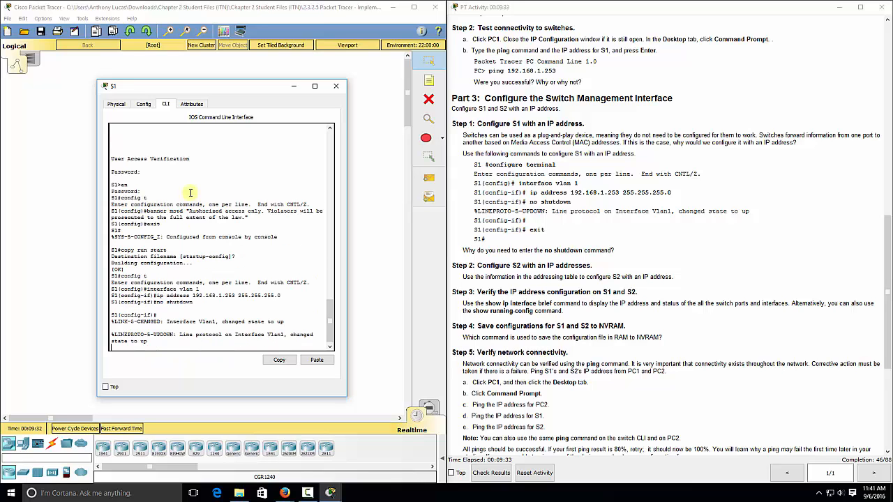
{"action": "key", "text": "Return"}
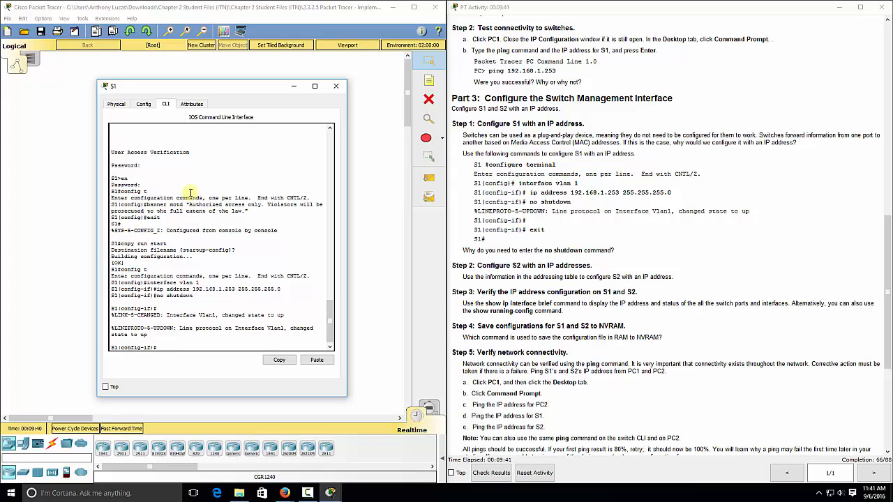
- On S2, configure int vlan 1 with 192.168.1.254 255.255.255.0 and no shut
{"action": "left_click", "coordinate": [338, 87]}
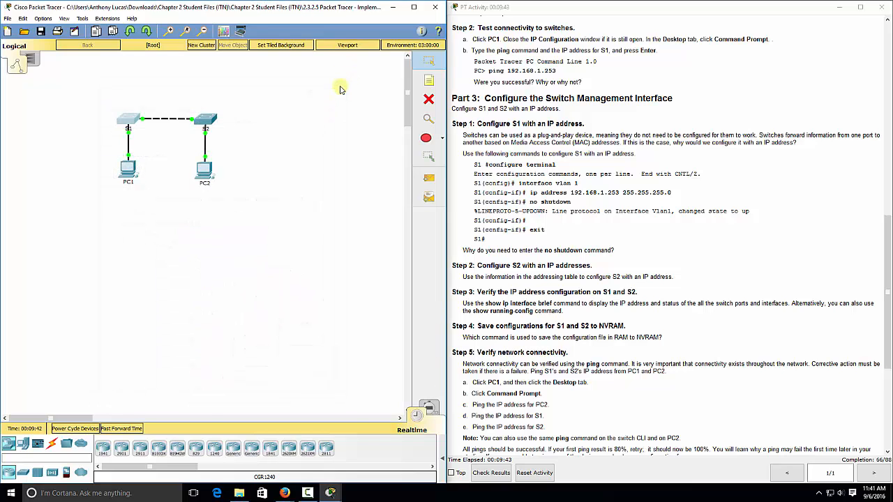
{"action": "left_click", "coordinate": [206, 121]}
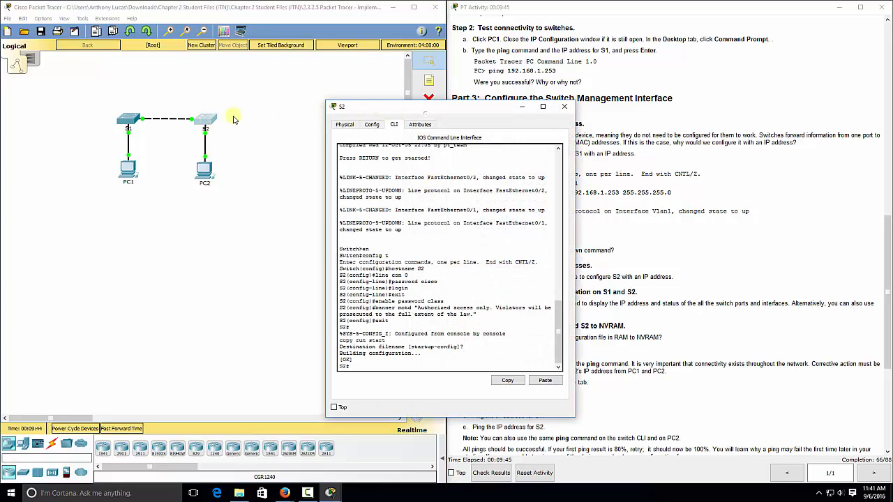
{"action": "left_click_drag", "start_coordinate": [439, 106], "coordinate": [235, 98]}
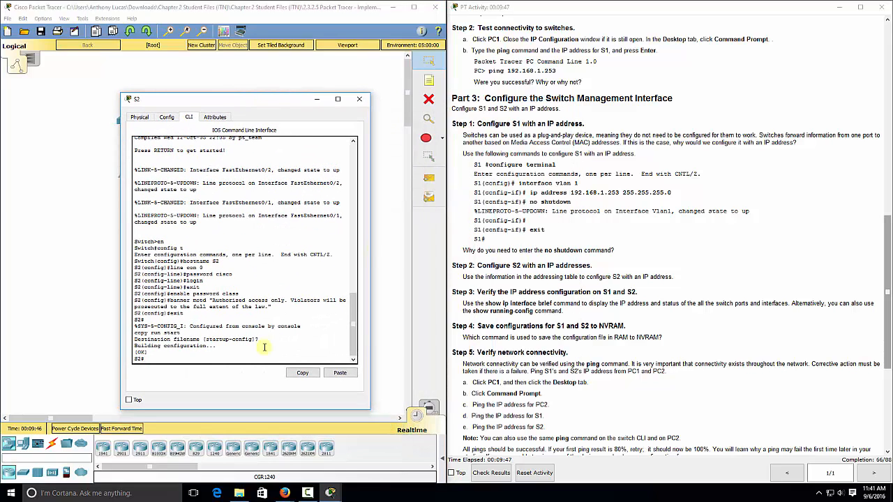
{"action": "type", "text": "config t"}
{"action": "key", "text": "Return"}
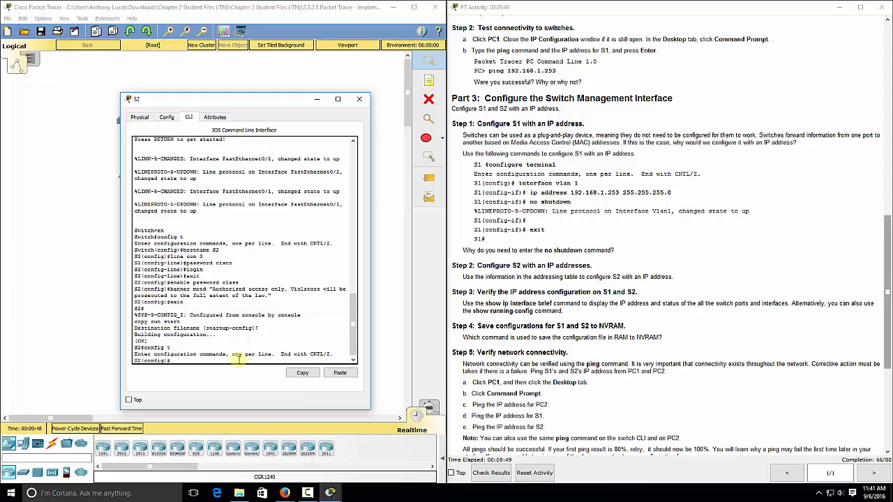
{"action": "type", "text": "int vlan 1"}
{"action": "key", "text": "Return"}
{"action": "type", "text": "ip add"}
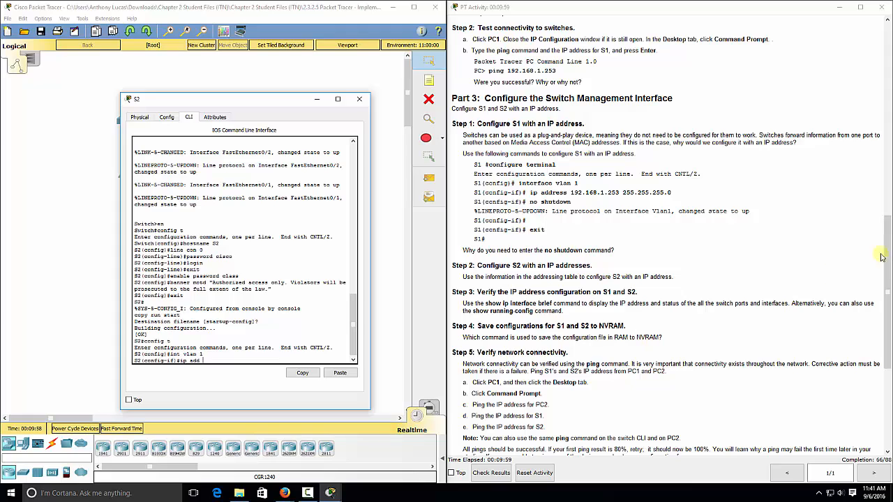
{"action": "left_click_drag", "start_coordinate": [888, 255], "coordinate": [878, 78]}
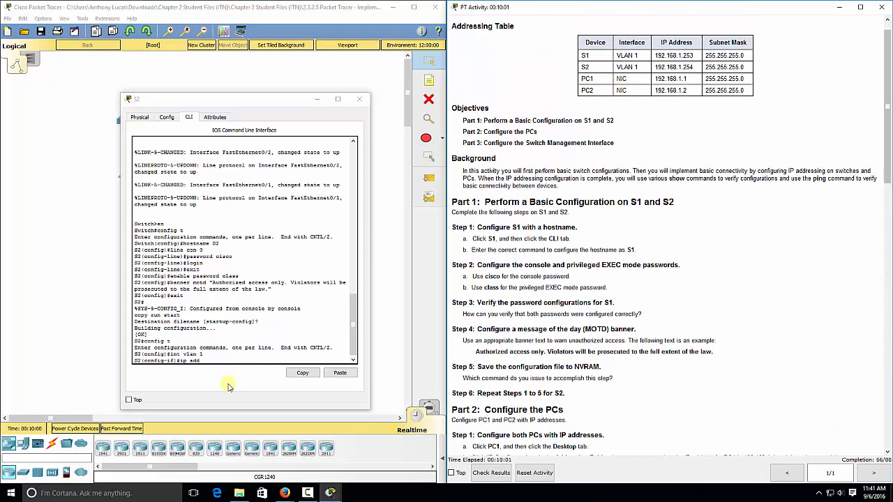
{"action": "left_click", "coordinate": [213, 359]}
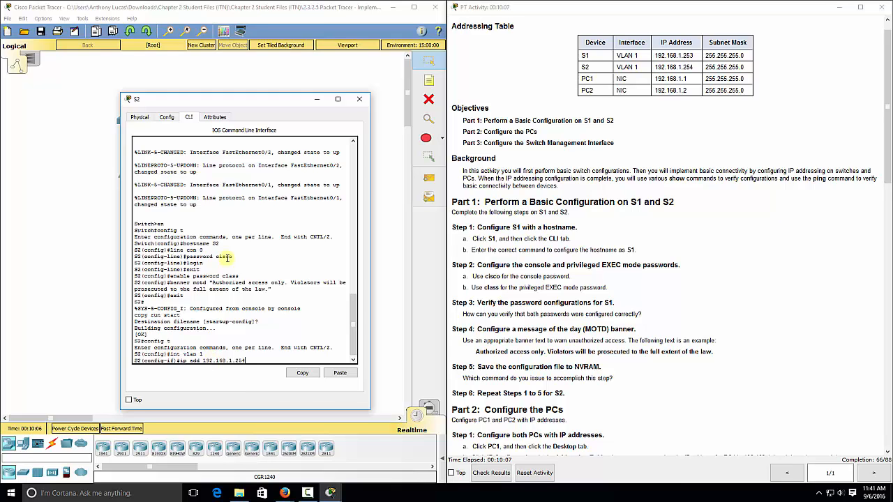
{"action": "type", "text": "1.254 255.255.255.0"}
{"action": "key", "text": "Return"}
{"action": "type", "text": "no s"}
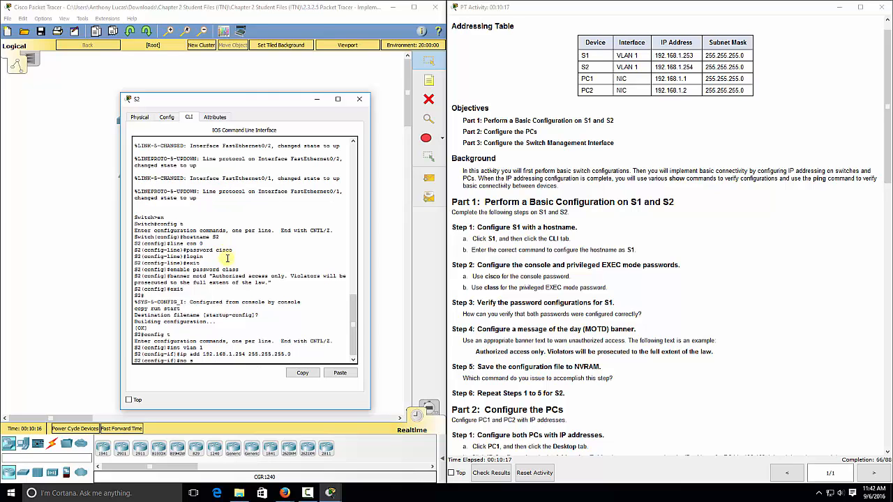
{"action": "type", "text": "hut"}
{"action": "key", "text": "Return"}
{"action": "key", "text": "Return"}
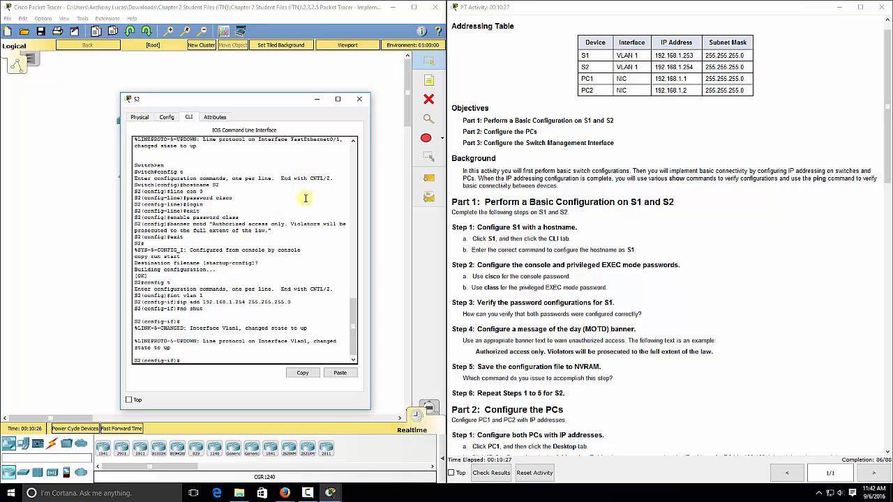
- Close S2's window and return to the activity instructions
{"action": "left_click", "coordinate": [359, 99]}
{"action": "scroll", "coordinate": [883, 160], "scroll_direction": "down", "scroll_amount": 1}
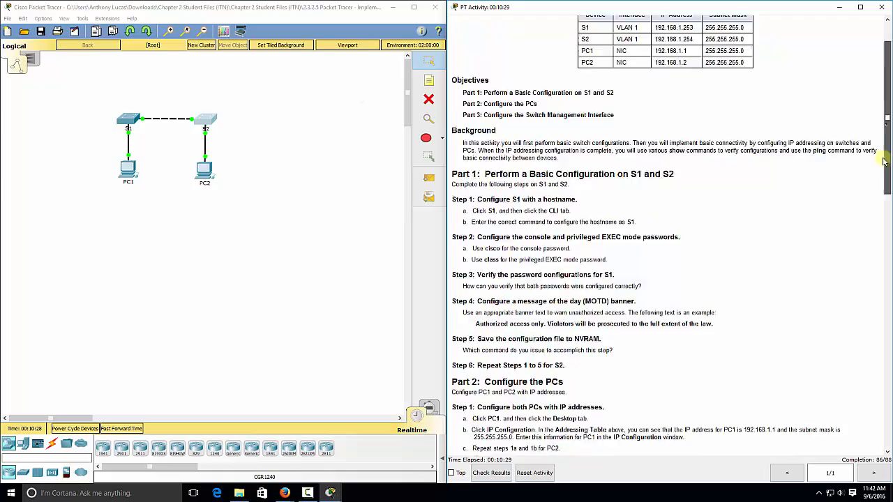
{"action": "left_click_drag", "start_coordinate": [884, 160], "coordinate": [874, 353]}
{"action": "left_click", "coordinate": [207, 123]}
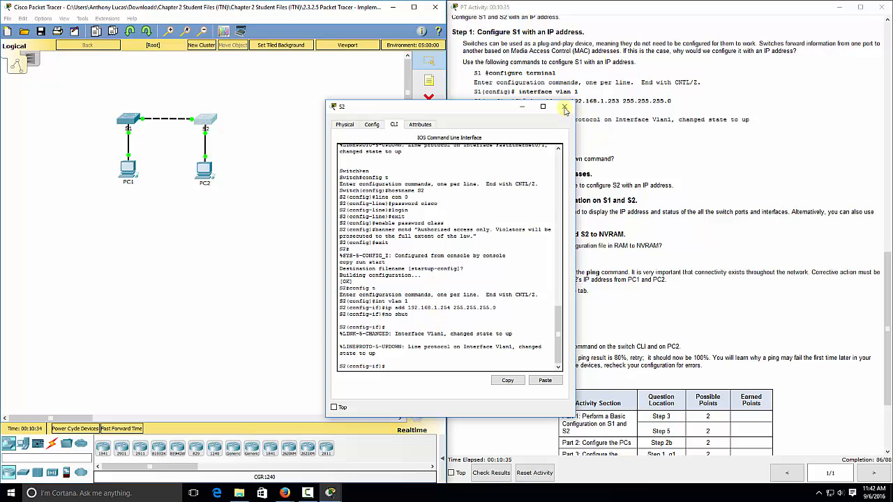
{"action": "left_click", "coordinate": [565, 107]}
{"action": "left_click", "coordinate": [577, 155]}
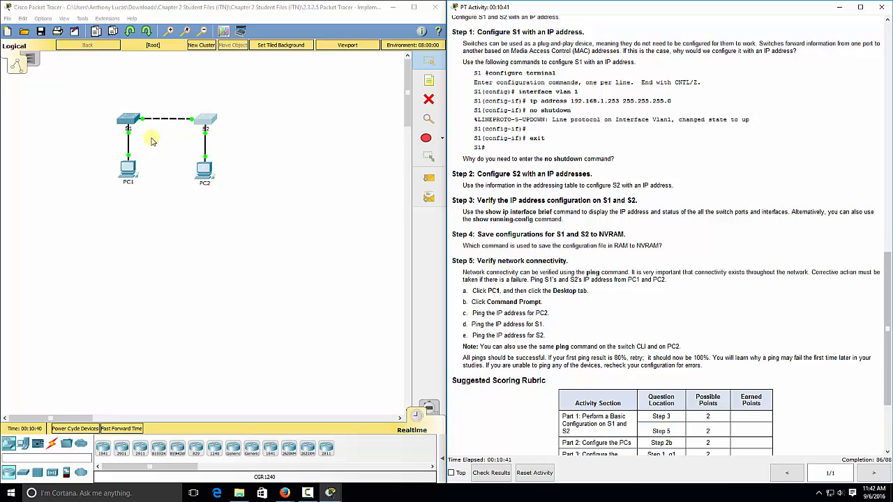
- On S1, return to privileged mode and save running-config to startup-config with copy run start
{"action": "left_click", "coordinate": [132, 121]}
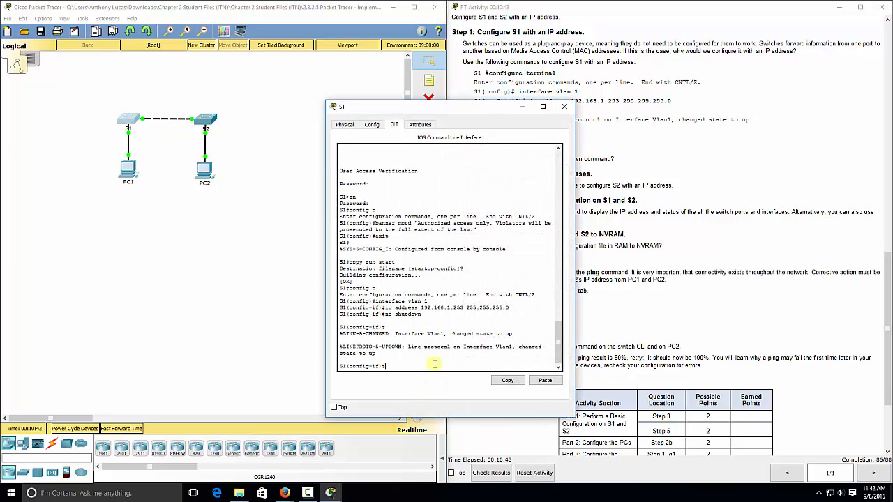
{"action": "type", "text": "exit"}
{"action": "key", "text": "Return"}
{"action": "type", "text": "exit"}
{"action": "key", "text": "Return"}
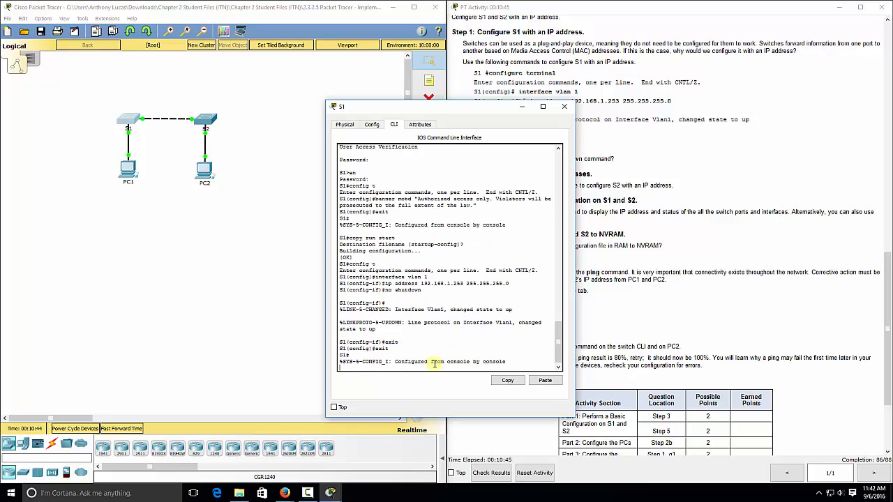
{"action": "type", "text": "copy run start"}
{"action": "key", "text": "Return"}
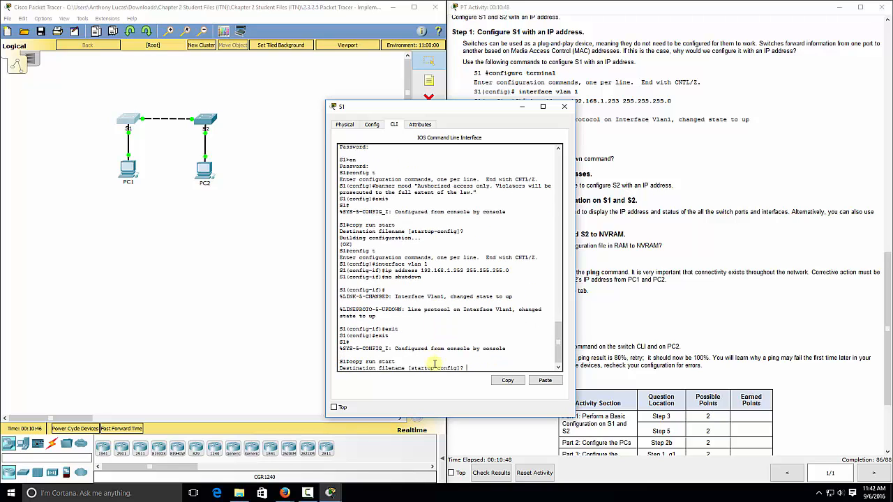
{"action": "key", "text": "Return"}
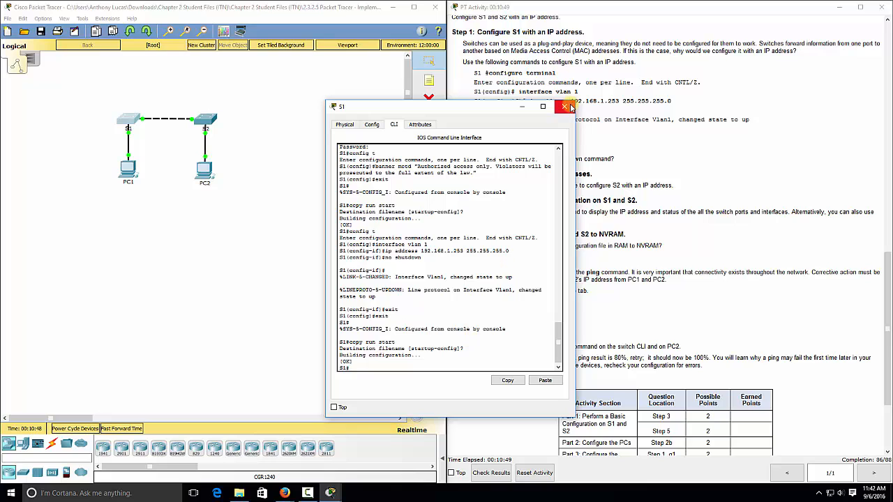
{"action": "left_click", "coordinate": [565, 106]}
- Do the same on S2, saving its running-config to startup-config, then close its window
{"action": "left_click", "coordinate": [203, 124]}
{"action": "left_click_drag", "start_coordinate": [398, 103], "coordinate": [310, 103]}
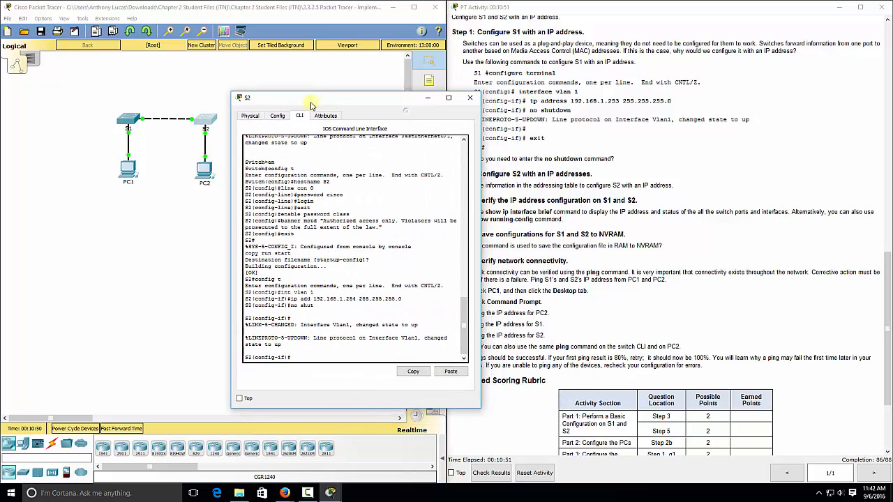
{"action": "type", "text": "exit"}
{"action": "key", "text": "Return"}
{"action": "type", "text": "exit"}
{"action": "key", "text": "Return"}
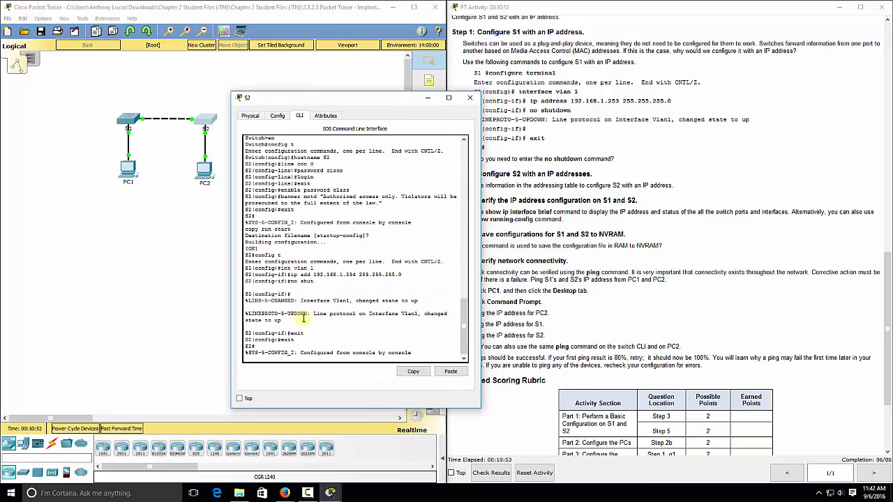
{"action": "type", "text": "copy run start"}
{"action": "key", "text": "Return"}
{"action": "key", "text": "Return"}
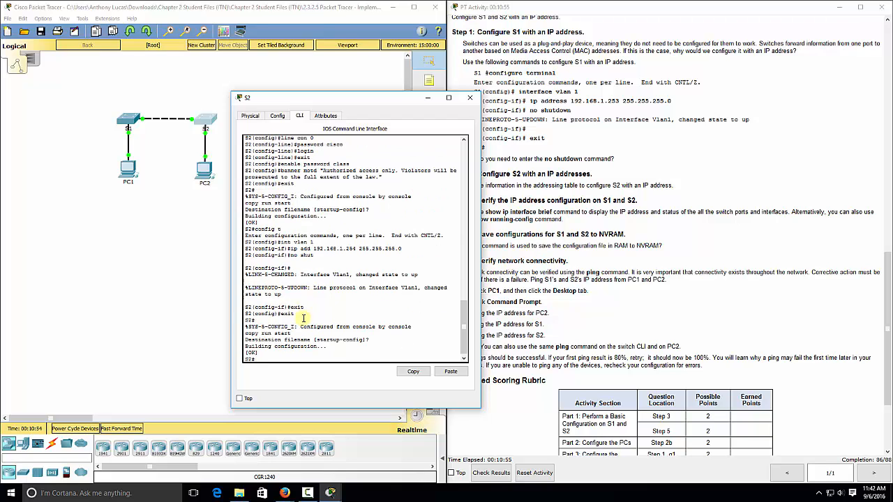
{"action": "left_click", "coordinate": [469, 97]}
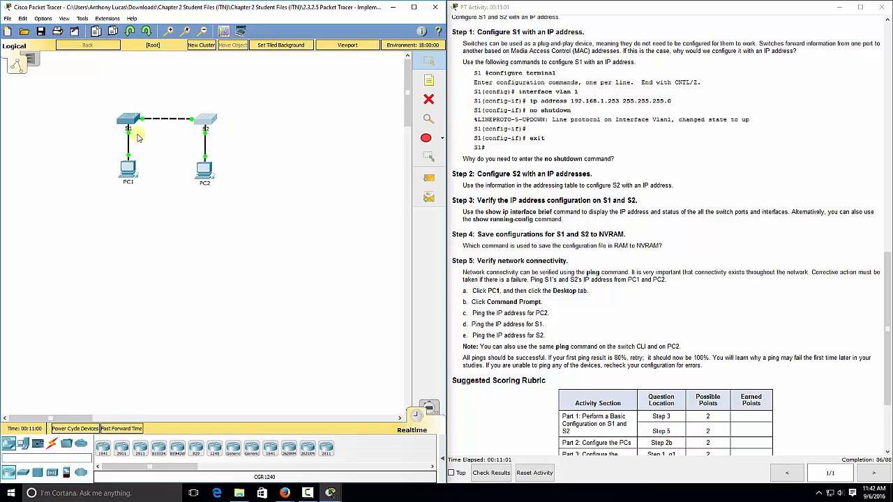
- Rerun ping 192.168.1.253 twice from PC1's Command Prompt, now getting replies from S1
{"action": "left_click", "coordinate": [128, 170]}
{"action": "left_click_drag", "start_coordinate": [377, 96], "coordinate": [201, 77]}
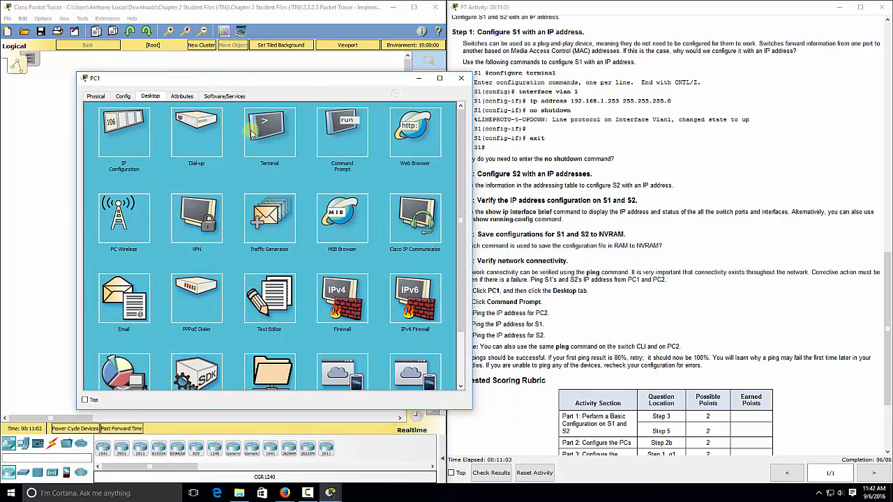
{"action": "left_click_drag", "start_coordinate": [375, 82], "coordinate": [343, 77]}
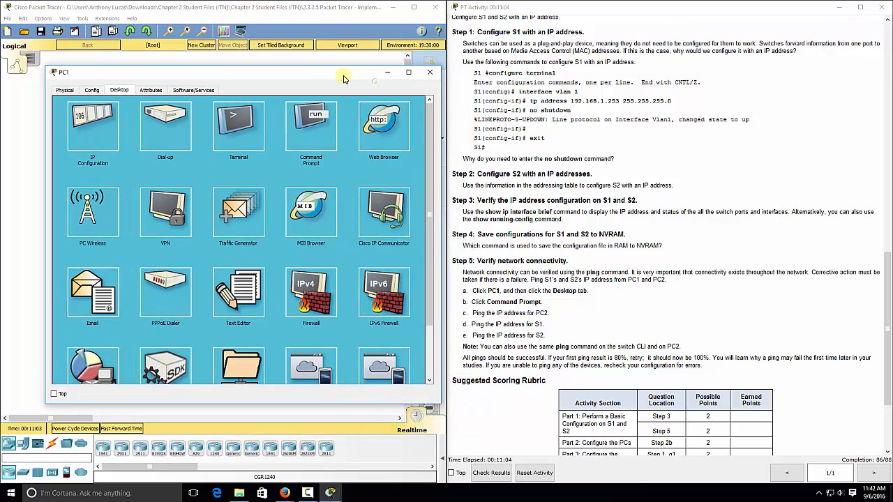
{"action": "left_click", "coordinate": [310, 126]}
{"action": "key", "text": "Up"}
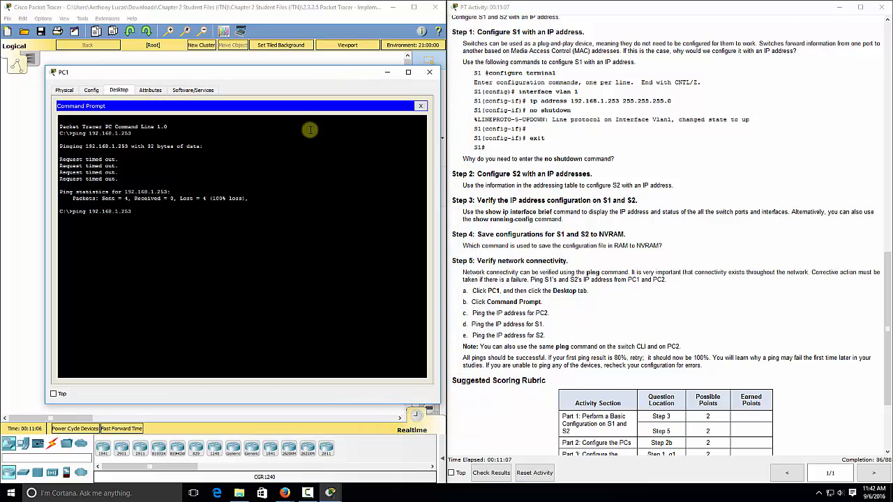
{"action": "key", "text": "Return"}
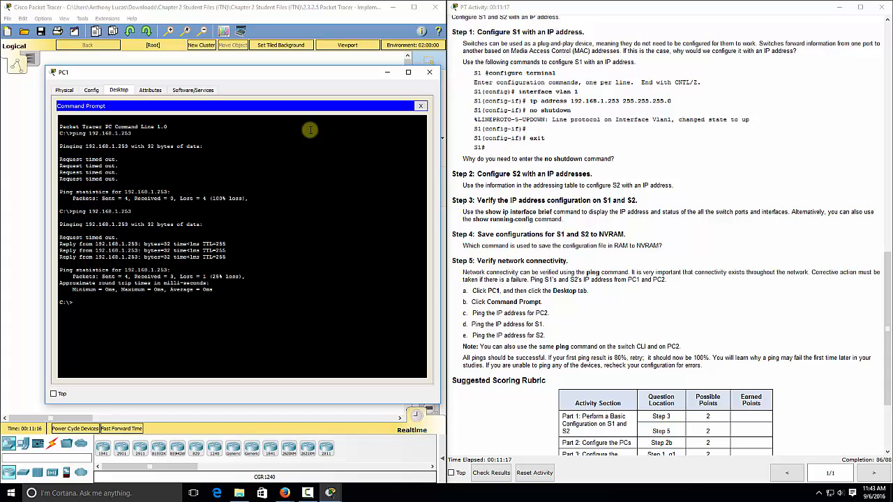
{"action": "key", "text": "Up"}
{"action": "key", "text": "Return"}
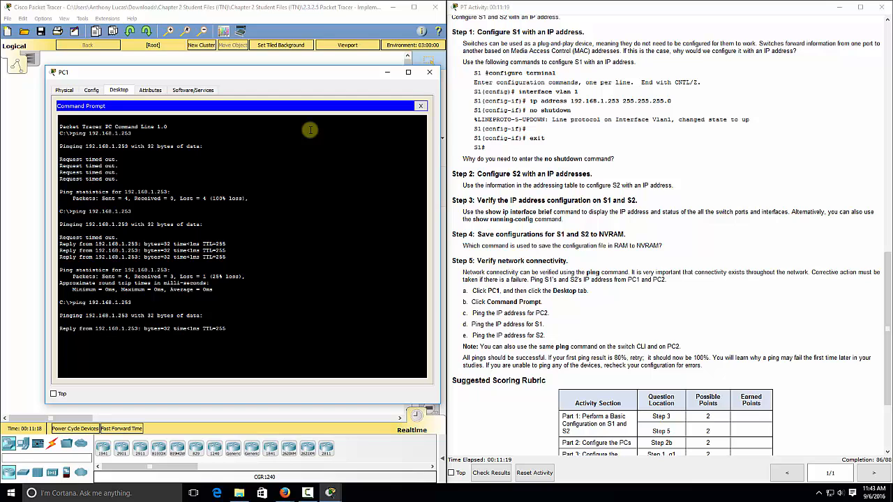
- From PC2's Command Prompt, ping 192.168.1.254 twice until fully answered, then close PC2
{"action": "left_click", "coordinate": [431, 73]}
{"action": "left_click", "coordinate": [204, 175]}
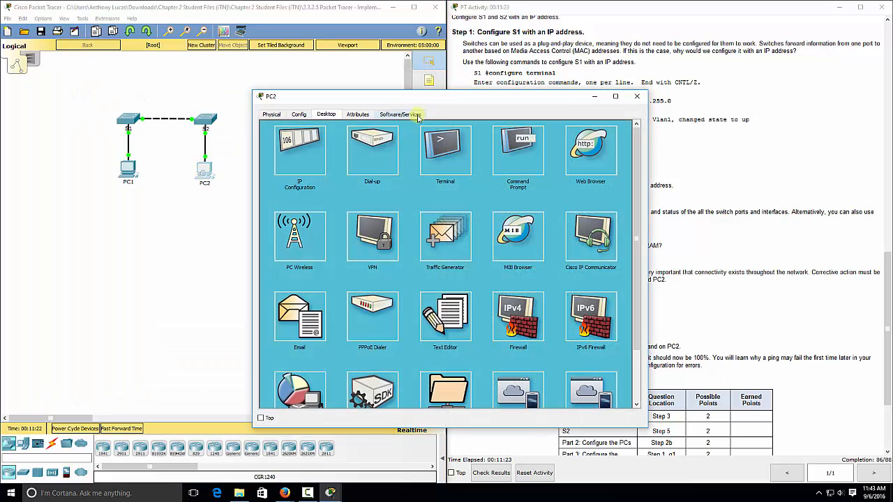
{"action": "left_click_drag", "start_coordinate": [418, 98], "coordinate": [241, 68]}
{"action": "left_click", "coordinate": [338, 120]}
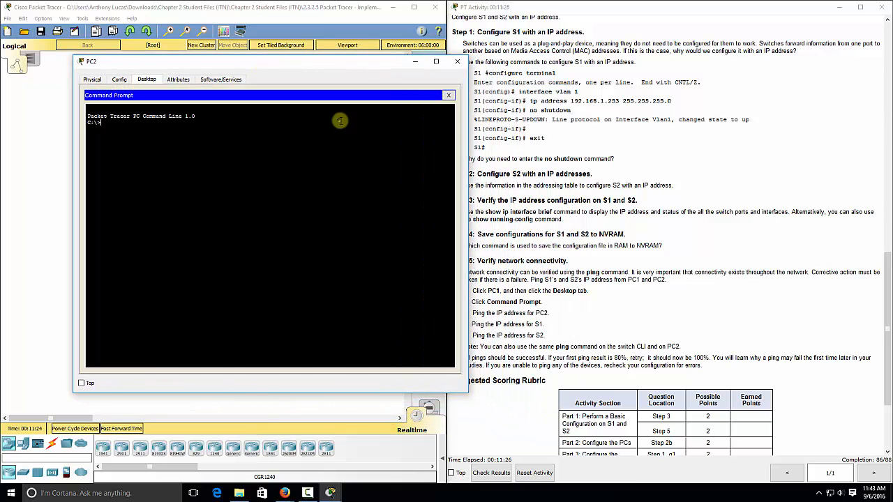
{"action": "type", "text": "ping 1"}
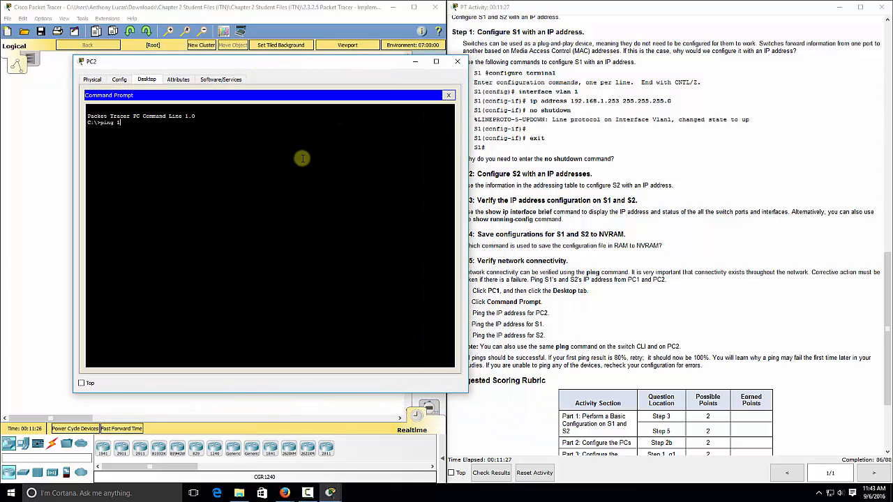
{"action": "type", "text": "92.168.254."}
{"action": "key", "text": "BackSpace"}
{"action": "key", "text": "BackSpace"}
{"action": "key", "text": "BackSpace"}
{"action": "type", "text": "1.25"}
{"action": "key", "text": "Return"}
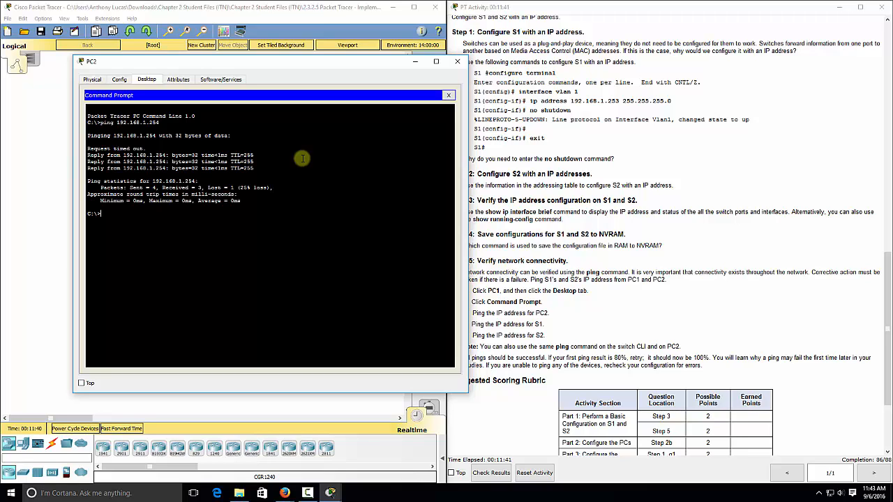
{"action": "key", "text": "Up"}
{"action": "key", "text": "Return"}
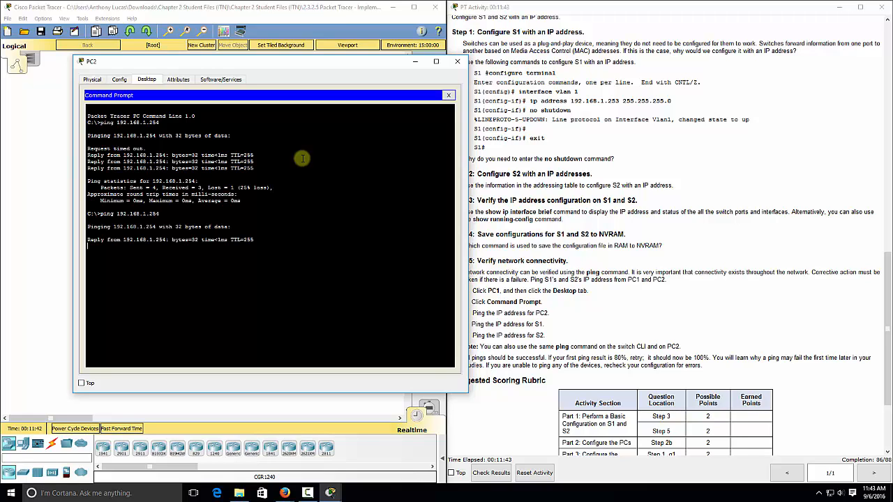
{"action": "left_click", "coordinate": [459, 62]}
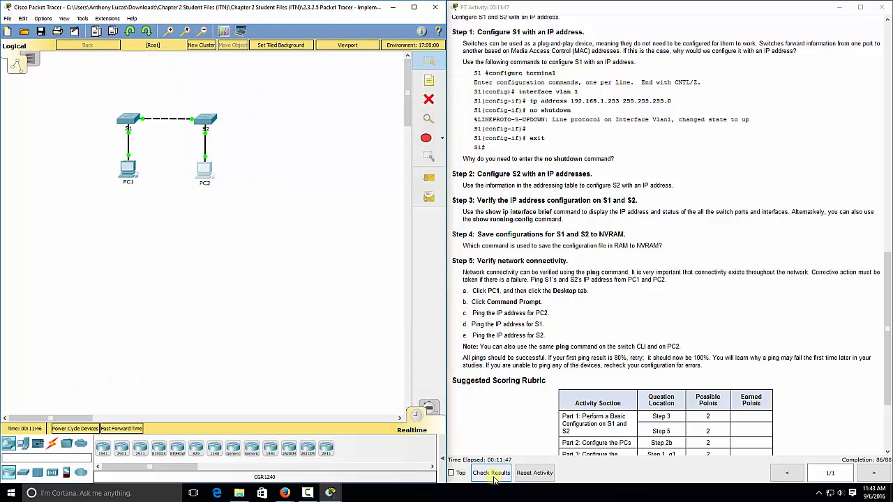
- Check results and see 86/88, with Enable Secret flagged incorrect on S1 and S2
{"action": "left_click", "coordinate": [482, 473]}
{"action": "left_click", "coordinate": [90, 69]}
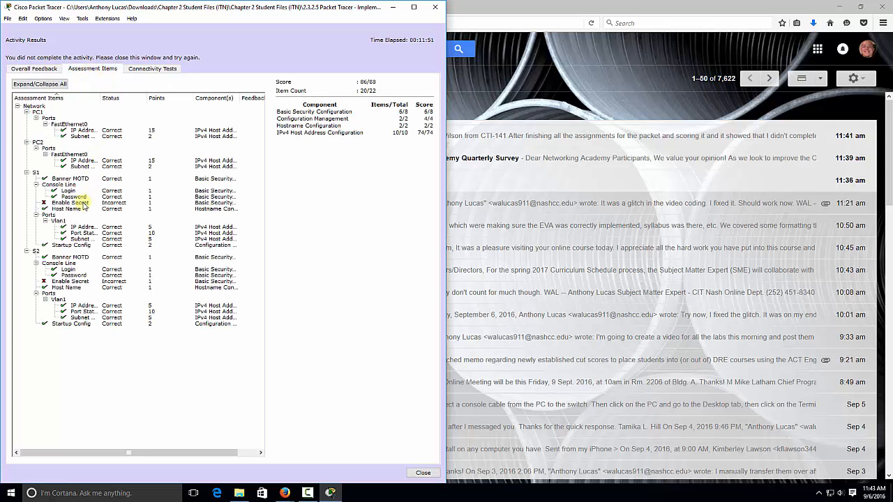
{"action": "left_click", "coordinate": [424, 473]}
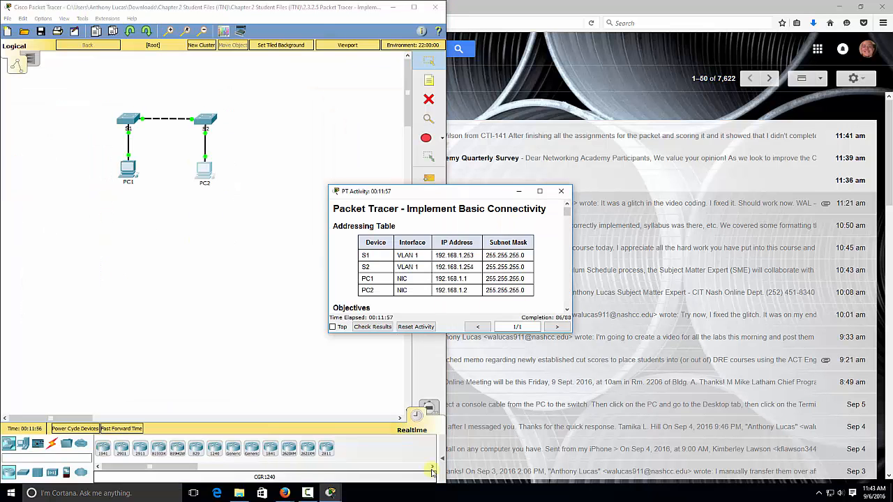
- Move and stretch the PT Activity instructions window to fill the right half of the screen
{"action": "left_click_drag", "start_coordinate": [441, 193], "coordinate": [584, 179]}
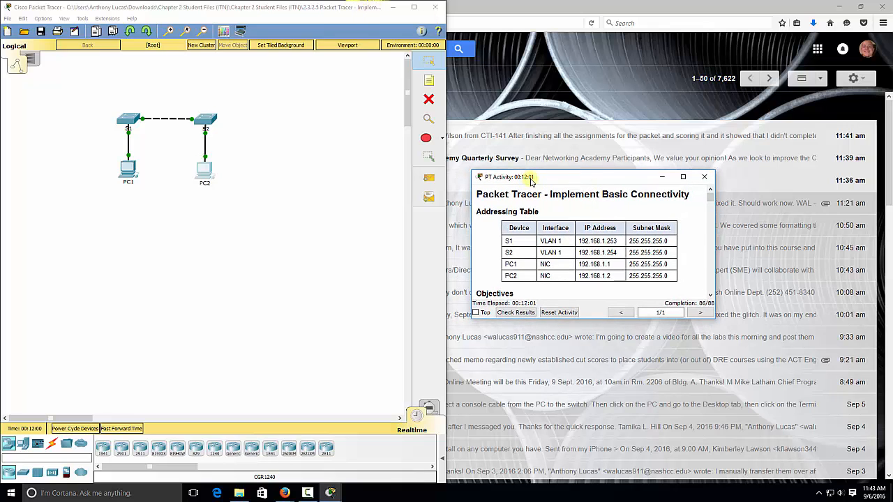
{"action": "left_click_drag", "start_coordinate": [602, 171], "coordinate": [606, 2]}
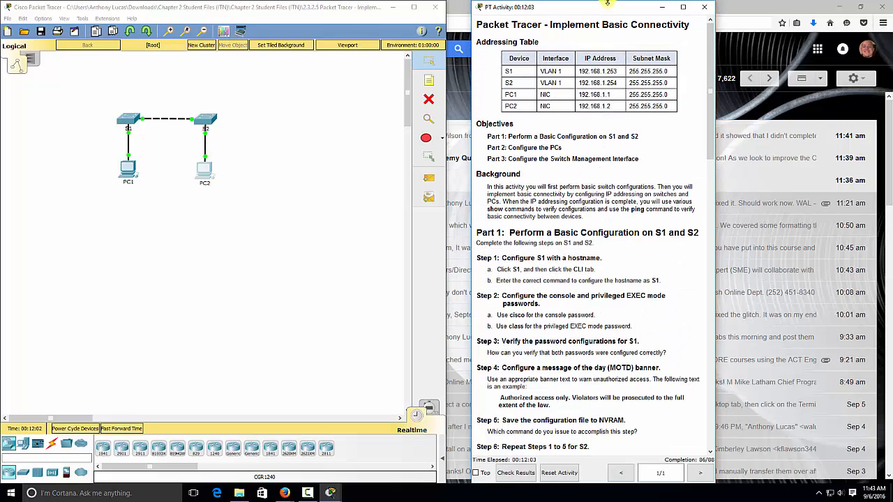
{"action": "left_click_drag", "start_coordinate": [714, 121], "coordinate": [892, 123]}
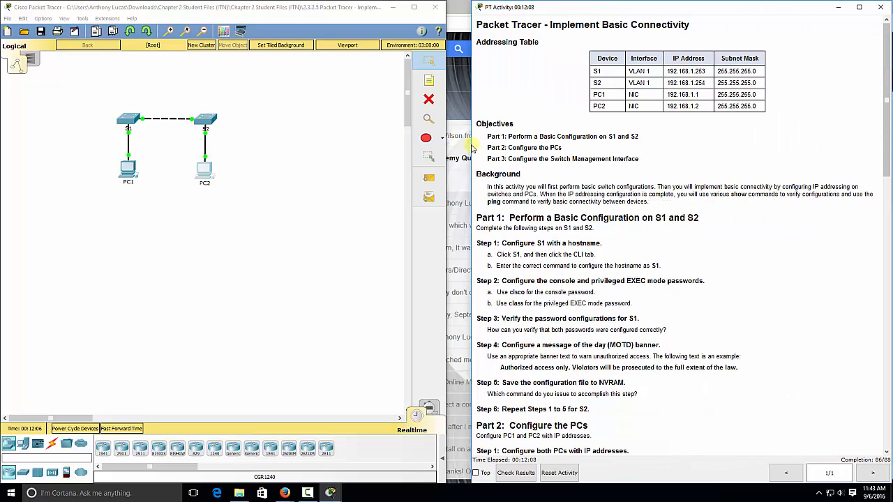
{"action": "left_click_drag", "start_coordinate": [473, 148], "coordinate": [447, 142]}
- In S1's CLI, enter global configuration mode with config t
{"action": "left_click", "coordinate": [129, 119]}
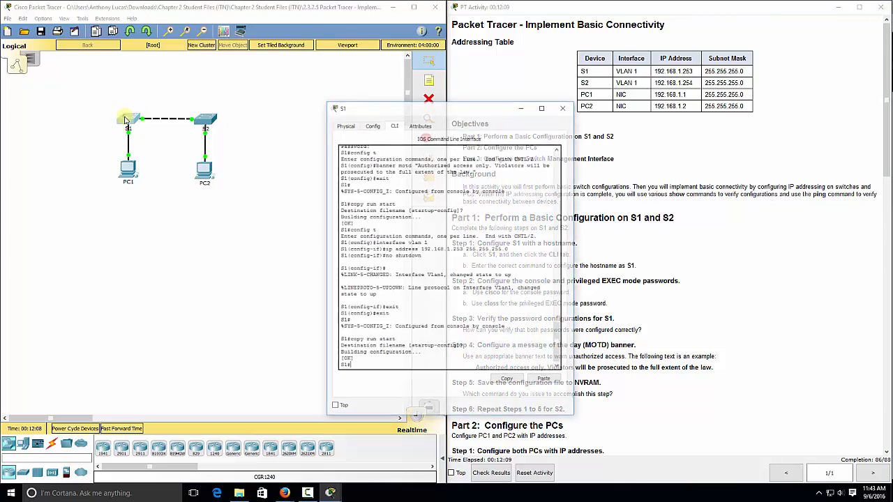
{"action": "left_click_drag", "start_coordinate": [427, 108], "coordinate": [206, 89]}
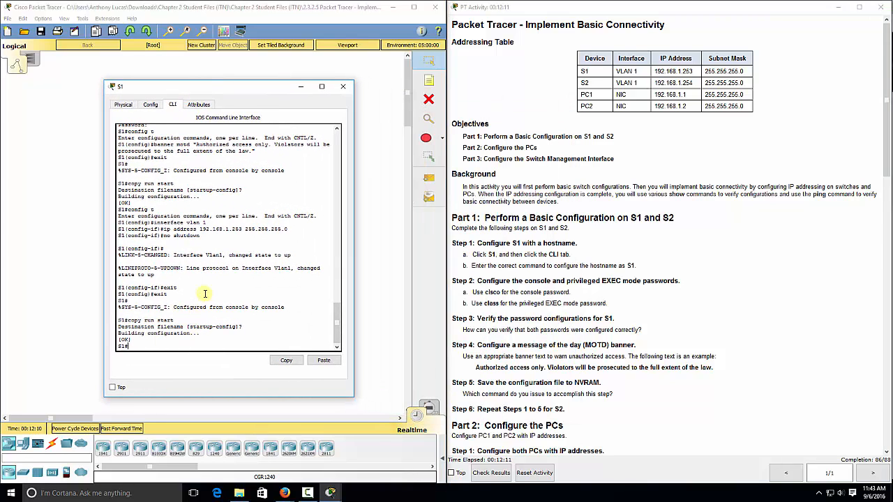
{"action": "type", "text": "enable se"}
{"action": "key", "text": "BackSpace"}
{"action": "key", "text": "BackSpace"}
{"action": "key", "text": "BackSpace"}
{"action": "key", "text": "BackSpace"}
{"action": "key", "text": "BackSpace"}
{"action": "key", "text": "BackSpace"}
{"action": "key", "text": "BackSpace"}
{"action": "key", "text": "BackSpace"}
{"action": "key", "text": "BackSpace"}
{"action": "type", "text": "config t"}
{"action": "key", "text": "Return"}
- Set enable secret class on S1, then close S1's window
{"action": "type", "text": "e"}
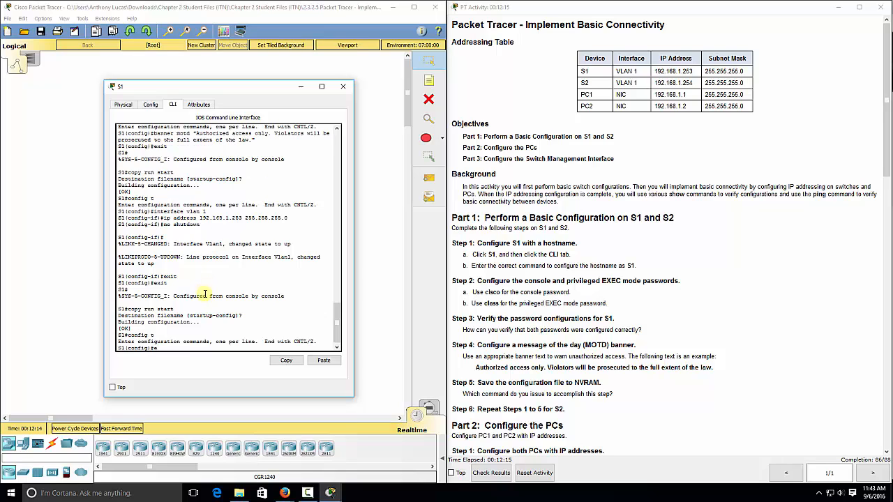
{"action": "type", "text": "nable secret"}
{"action": "left_click", "coordinate": [552, 303]}
{"action": "scroll", "coordinate": [550, 303], "scroll_direction": "down", "scroll_amount": 2}
{"action": "type", "text": "t"}
{"action": "left_click", "coordinate": [208, 348]}
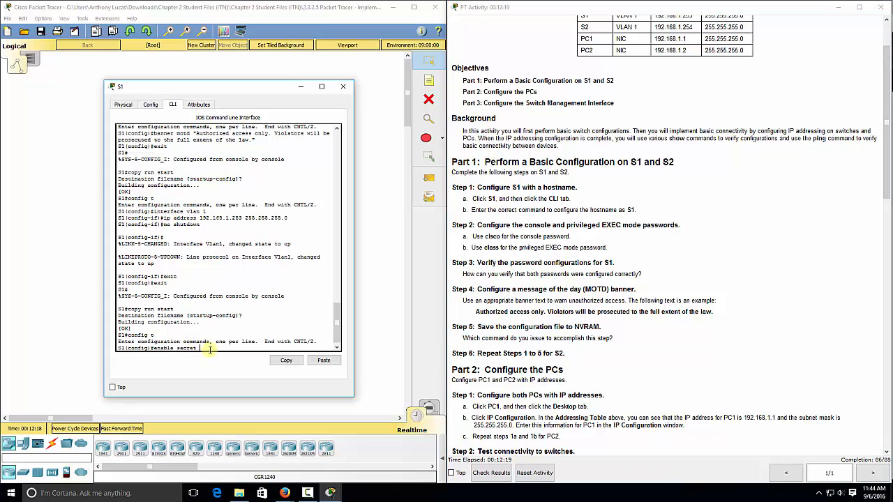
{"action": "type", "text": "class"}
{"action": "key", "text": "Return"}
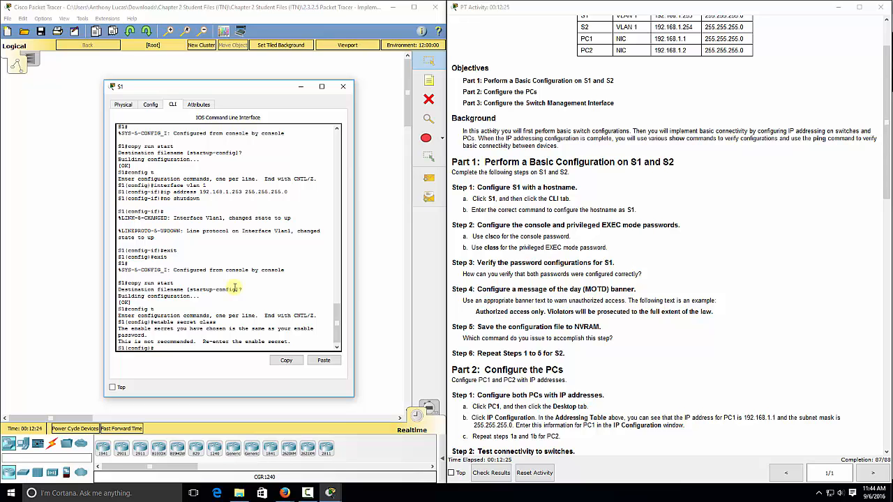
{"action": "left_click", "coordinate": [343, 87]}
- On S2, enter config t and set enable secret class, reaching 88/88
{"action": "left_click", "coordinate": [205, 120]}
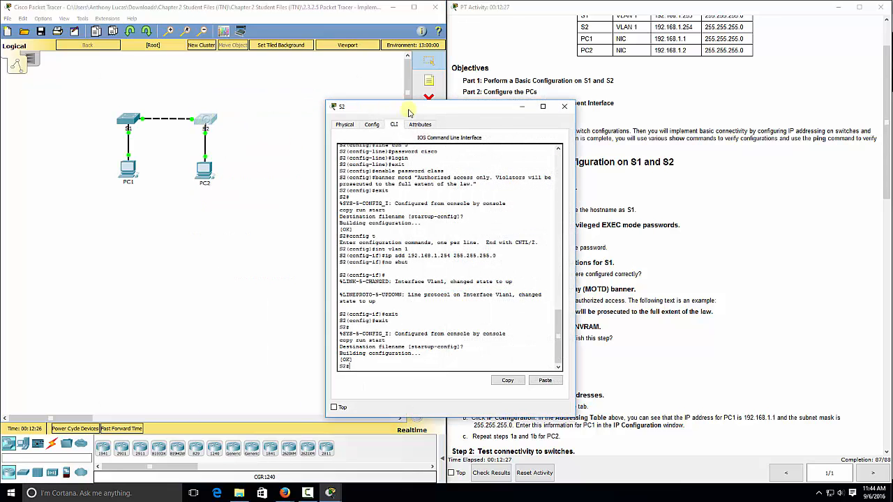
{"action": "left_click_drag", "start_coordinate": [409, 110], "coordinate": [202, 99]}
{"action": "type", "text": "config t"}
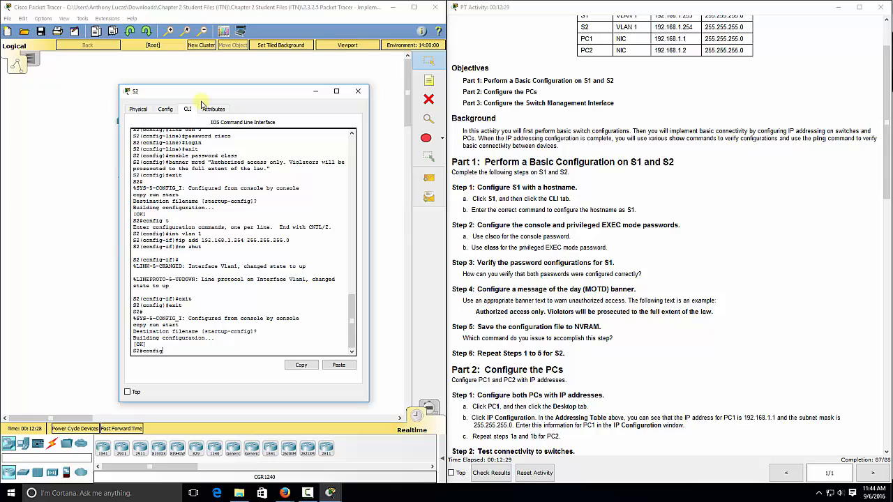
{"action": "key", "text": "Return"}
{"action": "type", "text": "enable secret"}
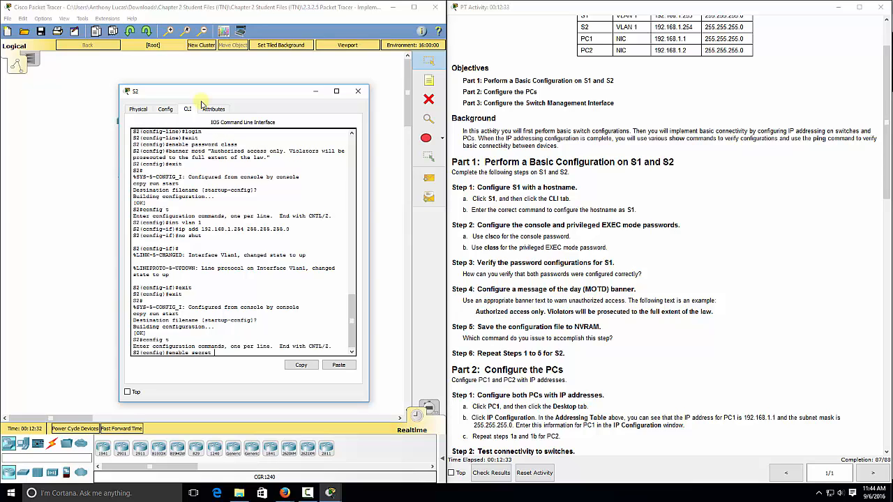
{"action": "type", "text": " class"}
{"action": "key", "text": "Return"}
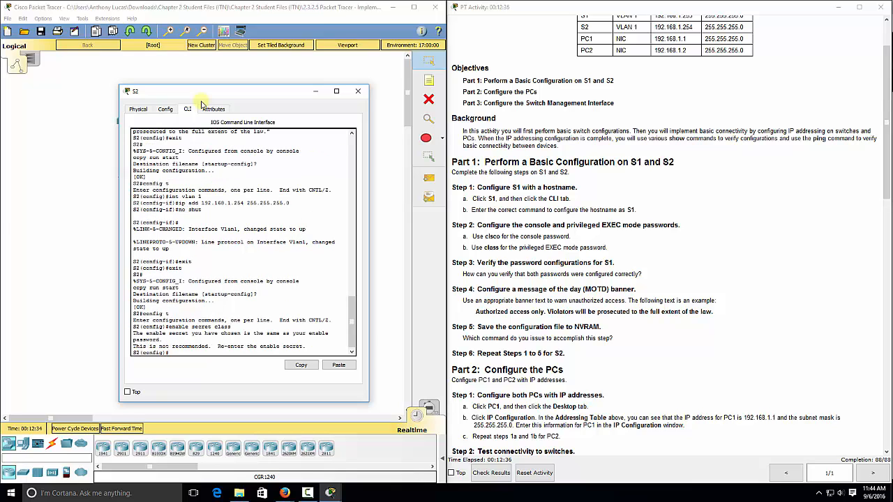